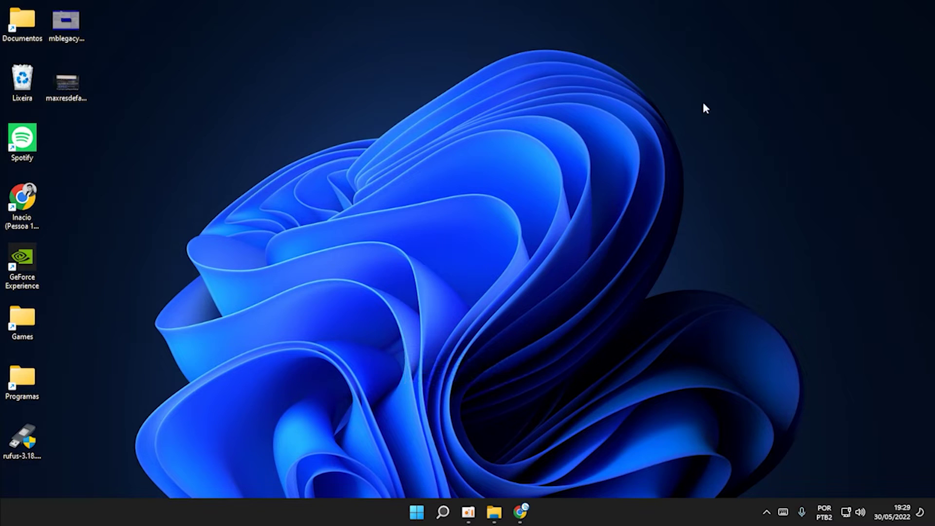
# In Chrome, search Google for "download windows 11" and open Microsoft's Windows 11 download page in a maximized window.
pyautogui.doubleClick(22, 197)
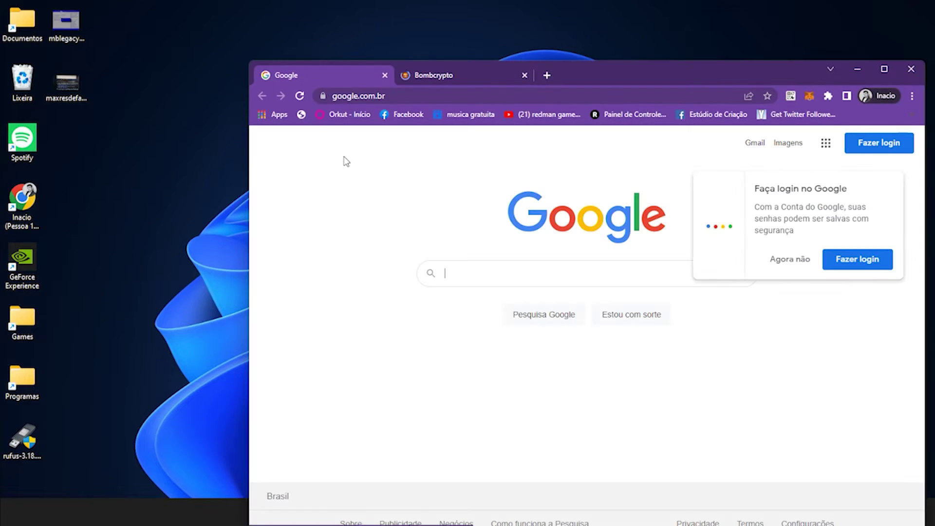
pyautogui.moveTo(726, 75); pyautogui.dragTo(694, 61)
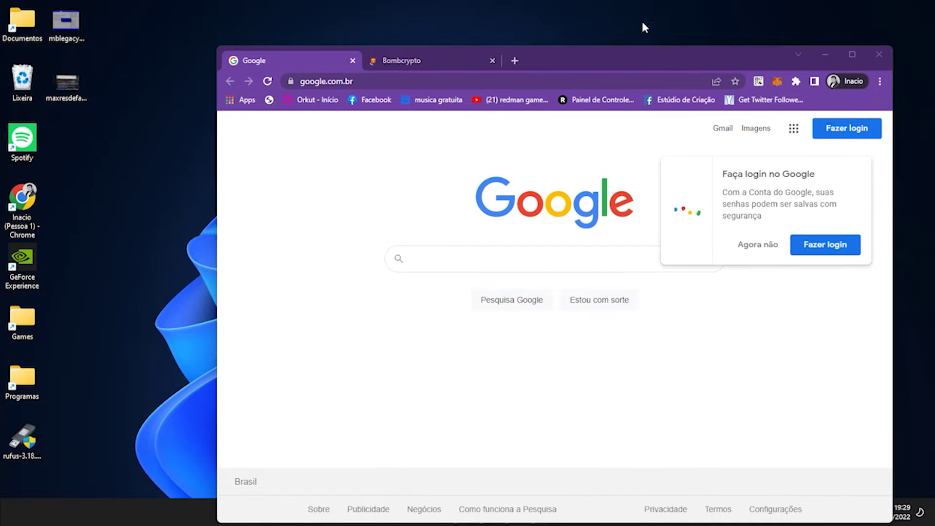
pyautogui.click(411, 261)
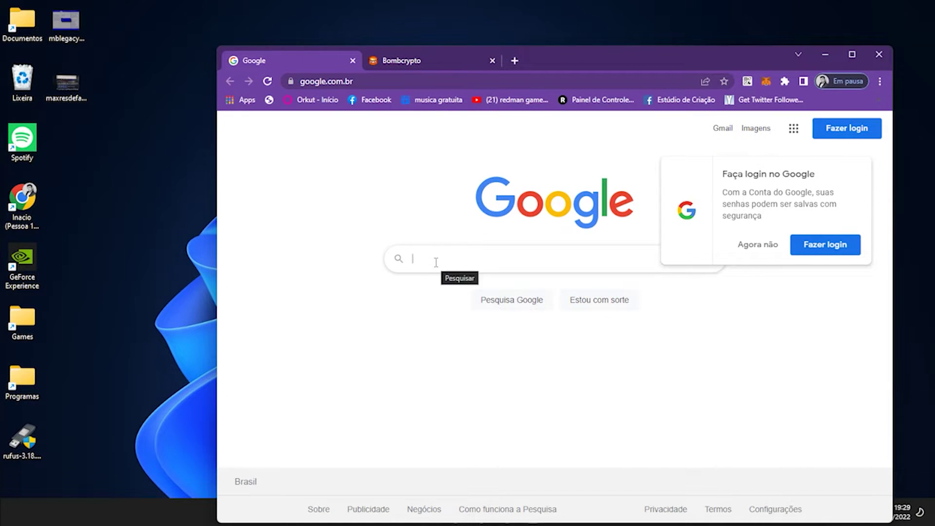
pyautogui.write('download windo')
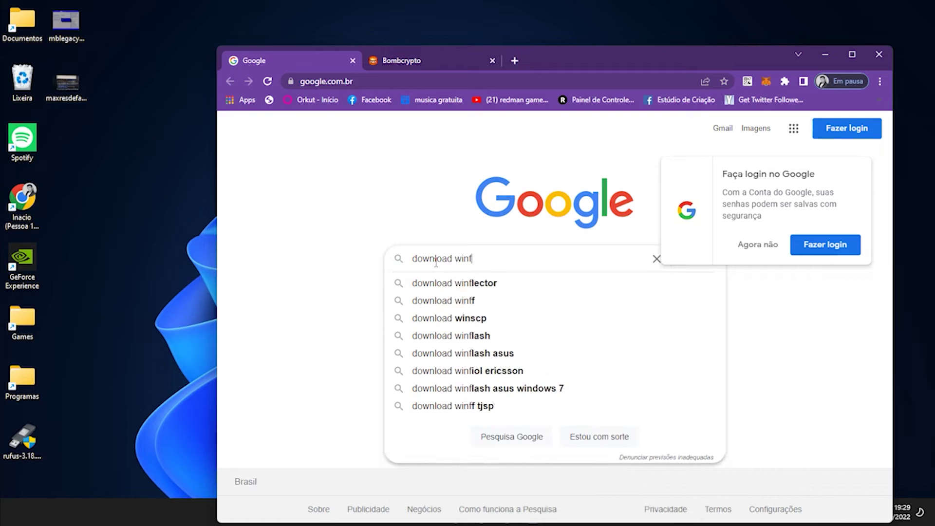
pyautogui.write('ws 11')
pyautogui.press('Return')
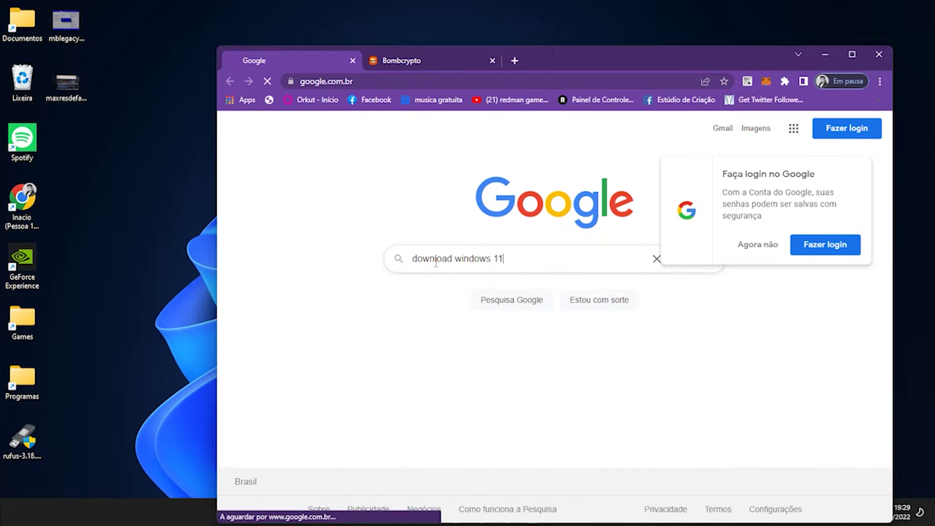
pyautogui.click(387, 241)
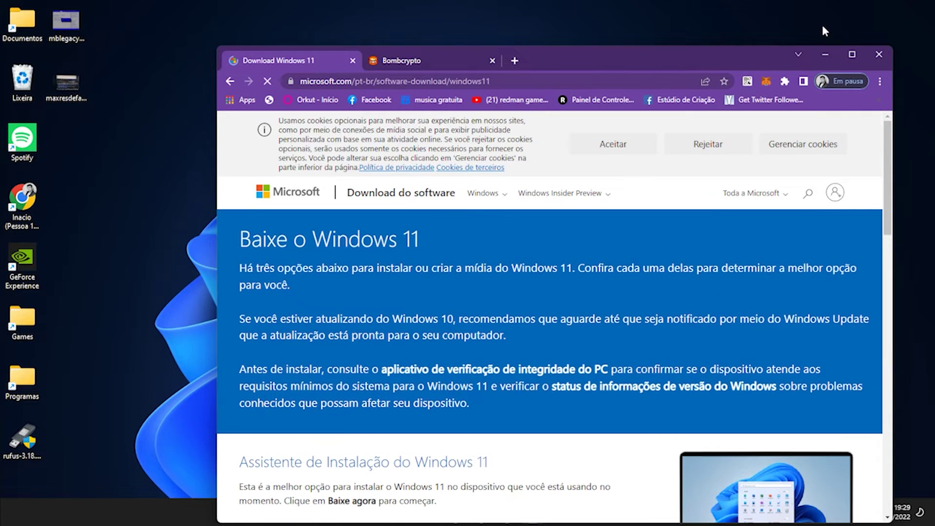
pyautogui.click(852, 56)
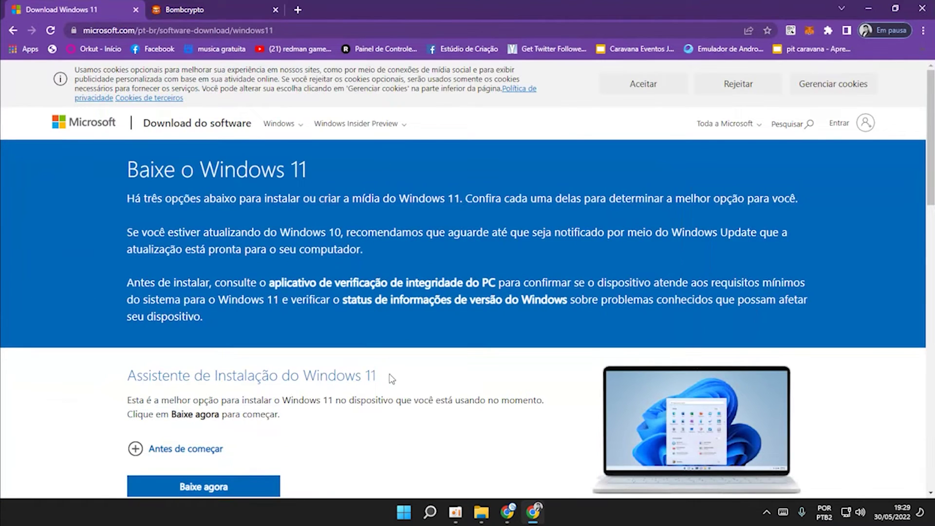
# Select Windows 11 (multi-edition ISO) in the disc image section and submit the download selection.
pyautogui.scroll(-3, 390, 376)
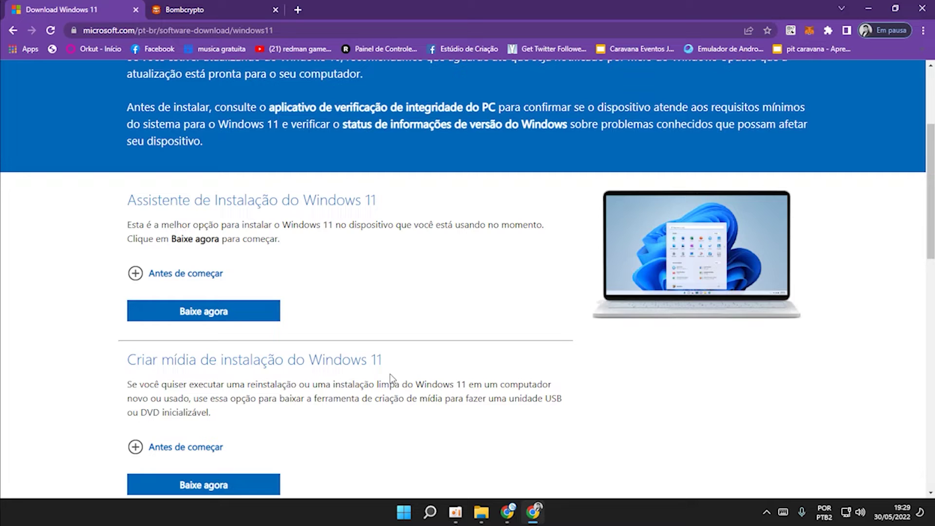
pyautogui.scroll(-4, 390, 377)
pyautogui.scroll(-3, 437, 405)
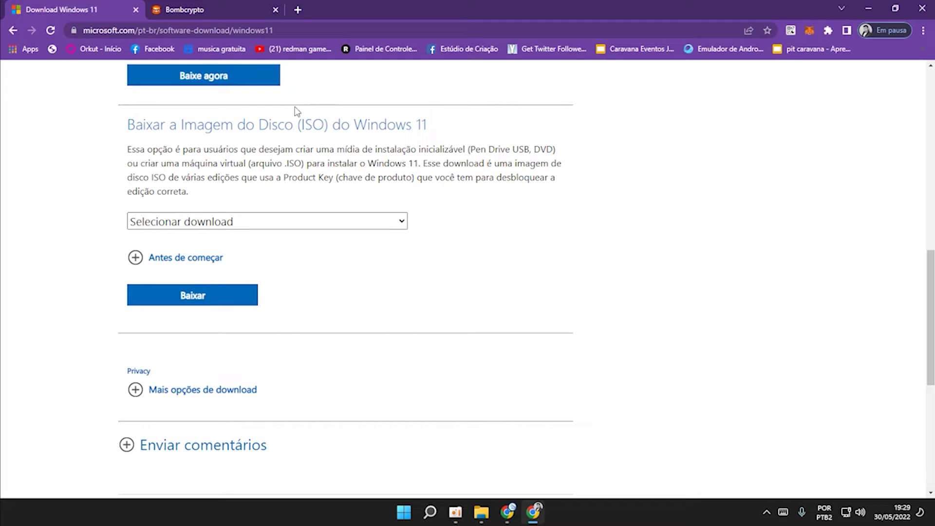
pyautogui.click(349, 225)
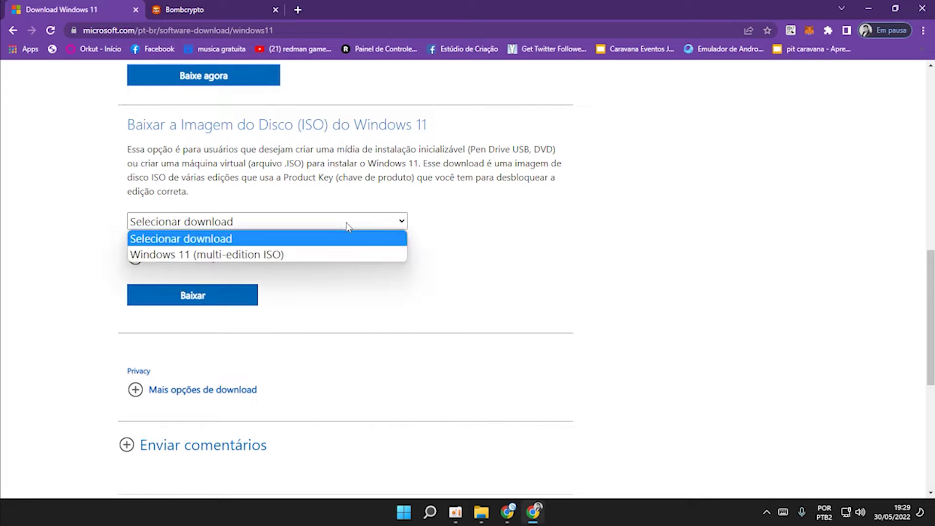
pyautogui.click(244, 254)
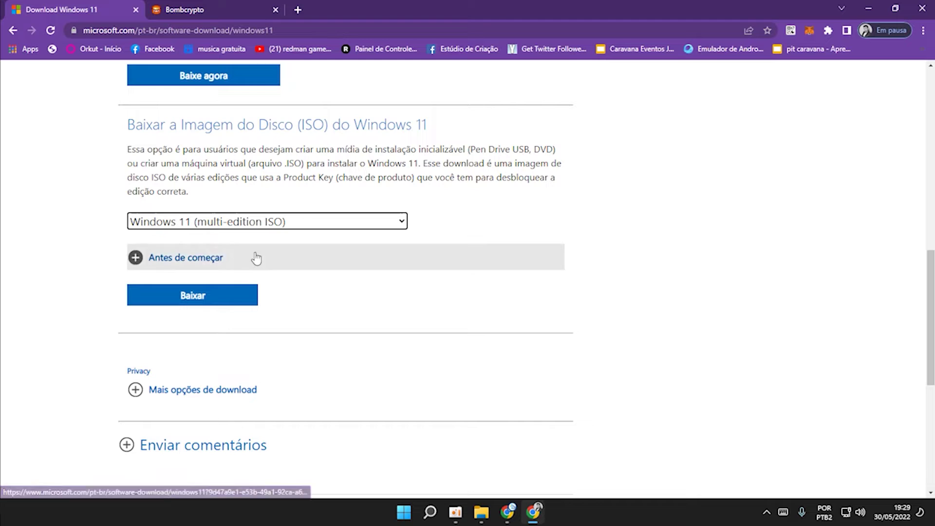
pyautogui.click(220, 299)
# Confirm Português (Brasil) as the product language and start the 64-bit Windows 11 download.
pyautogui.scroll(-3, 220, 298)
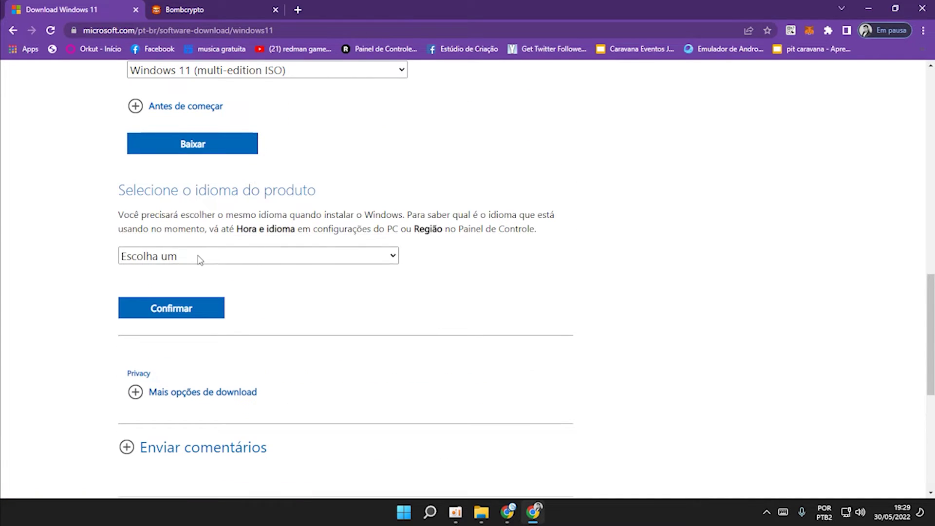
pyautogui.click(200, 260)
pyautogui.scroll(-7, 273, 142)
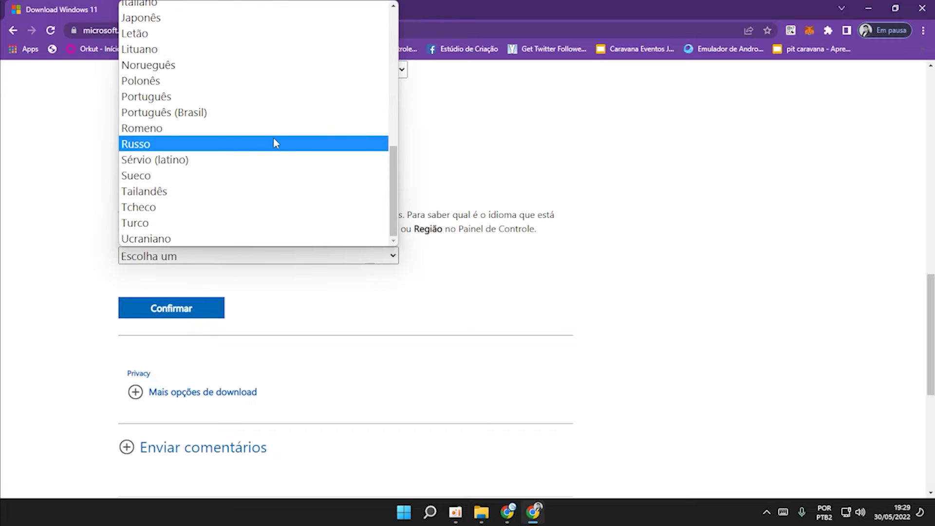
pyautogui.click(185, 112)
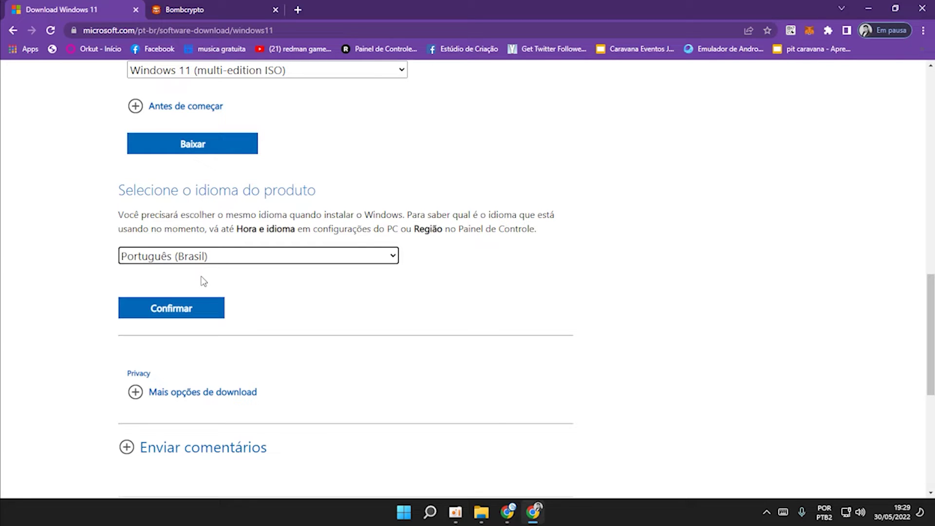
pyautogui.click(183, 314)
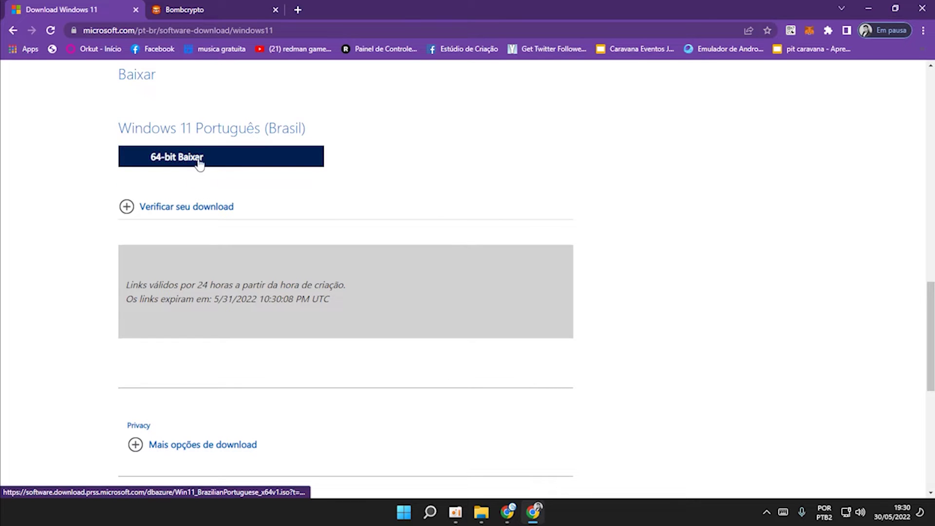
pyautogui.click(246, 162)
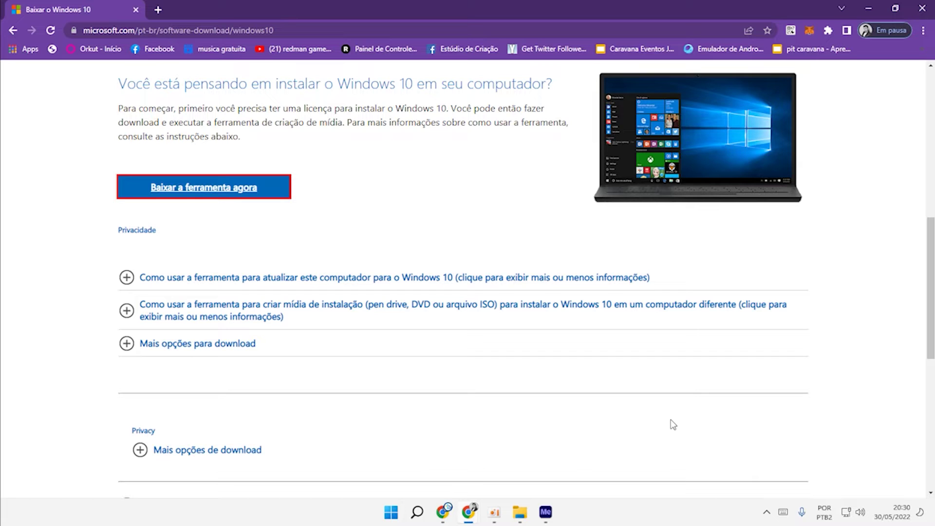
# Reload the Windows 10 page of Microsoft's software downloads and save its media creation tool to Área de Trabalho.
pyautogui.scroll(15, 653, 404)
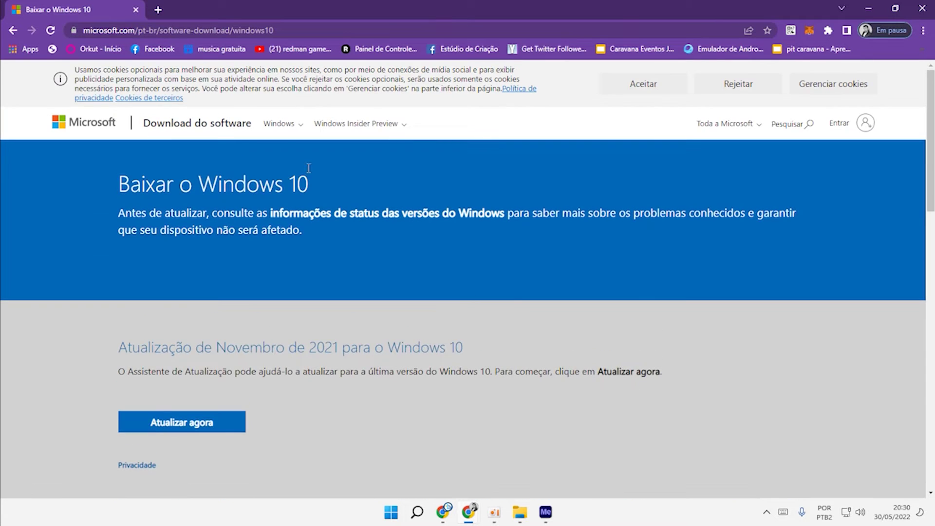
pyautogui.click(286, 129)
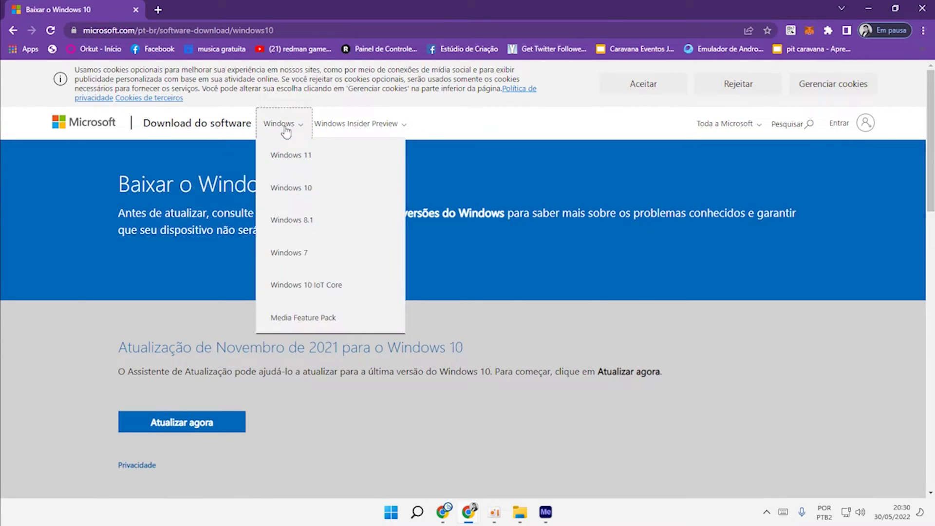
pyautogui.doubleClick(296, 189)
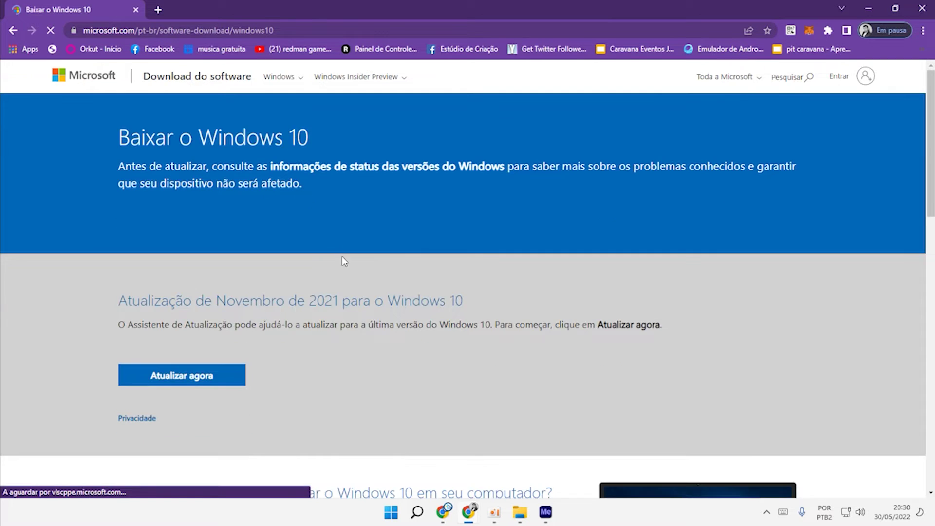
pyautogui.scroll(-7, 342, 258)
pyautogui.click(246, 245)
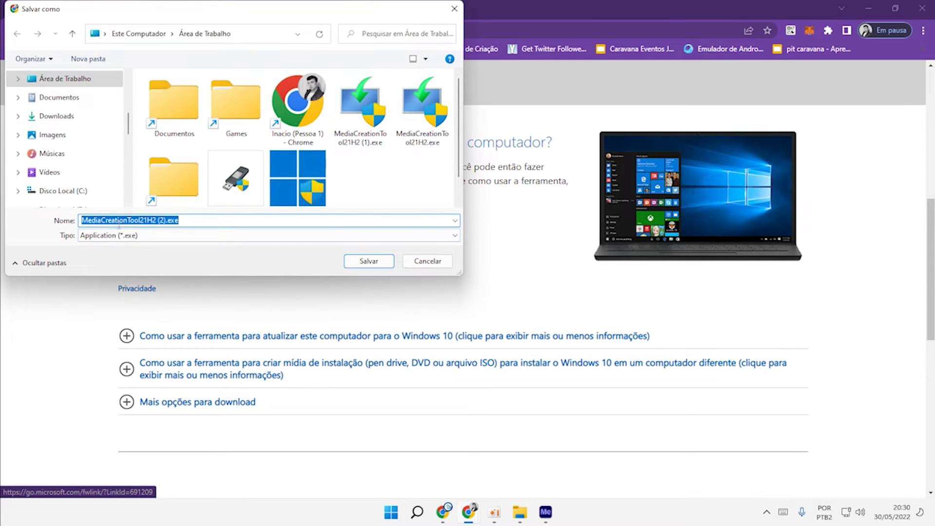
pyautogui.click(367, 261)
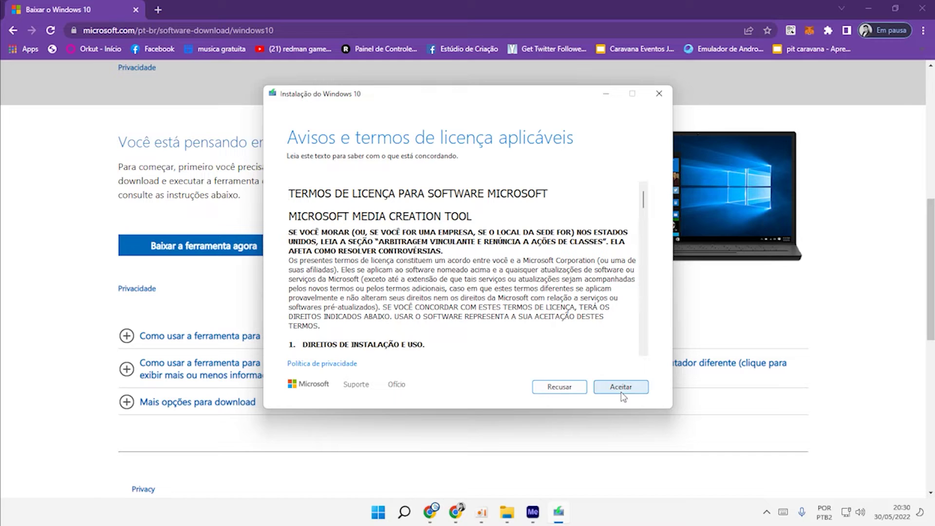
# Accept the Windows 10 setup licence terms and choose to create installation media for another computer.
pyautogui.click(622, 390)
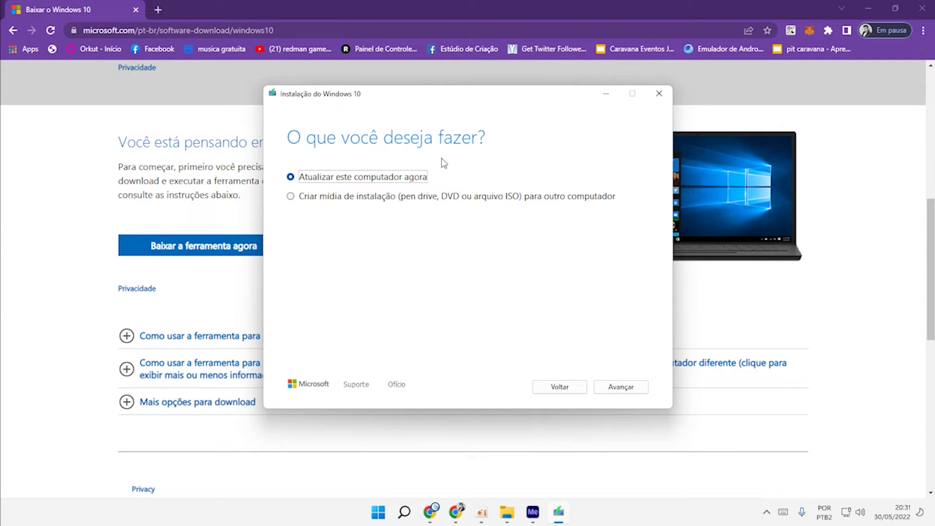
pyautogui.click(291, 196)
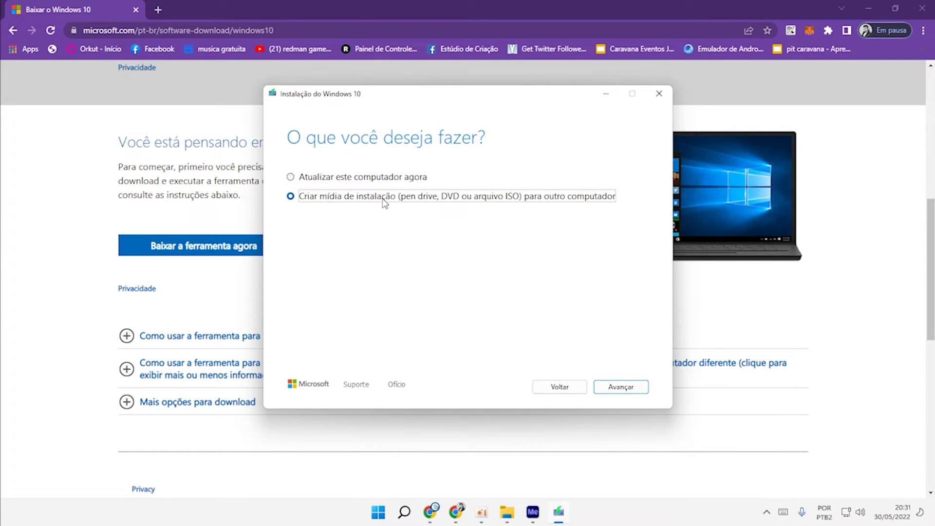
pyautogui.click(621, 389)
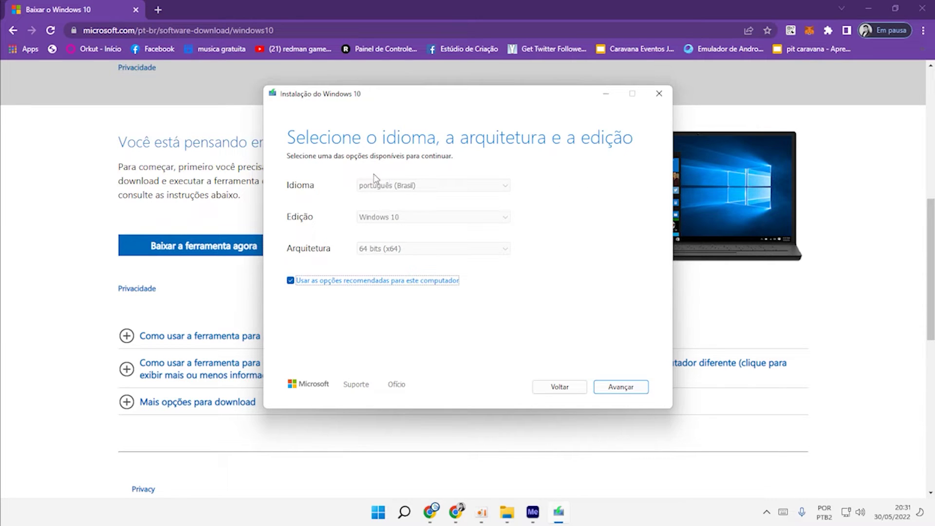
pyautogui.click(290, 281)
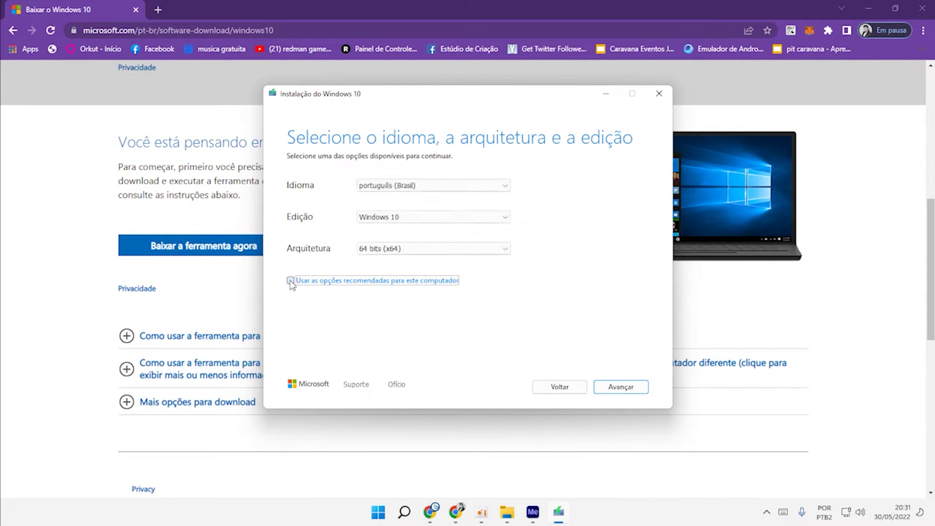
pyautogui.click(399, 249)
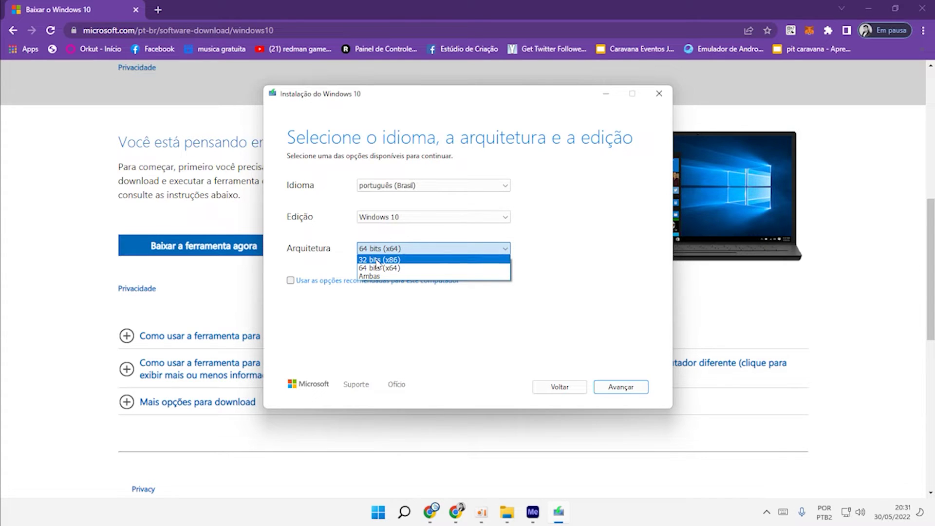
pyautogui.click(291, 285)
pyautogui.click(291, 281)
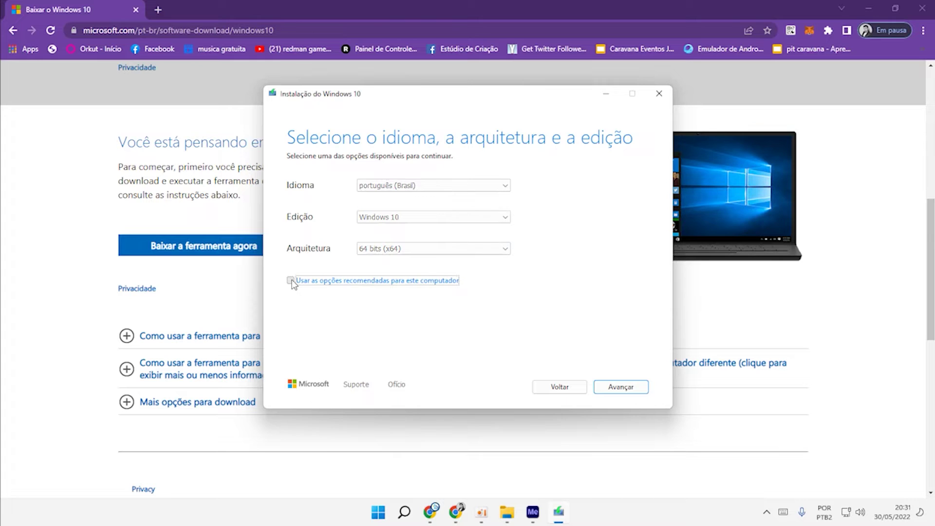
pyautogui.click(291, 281)
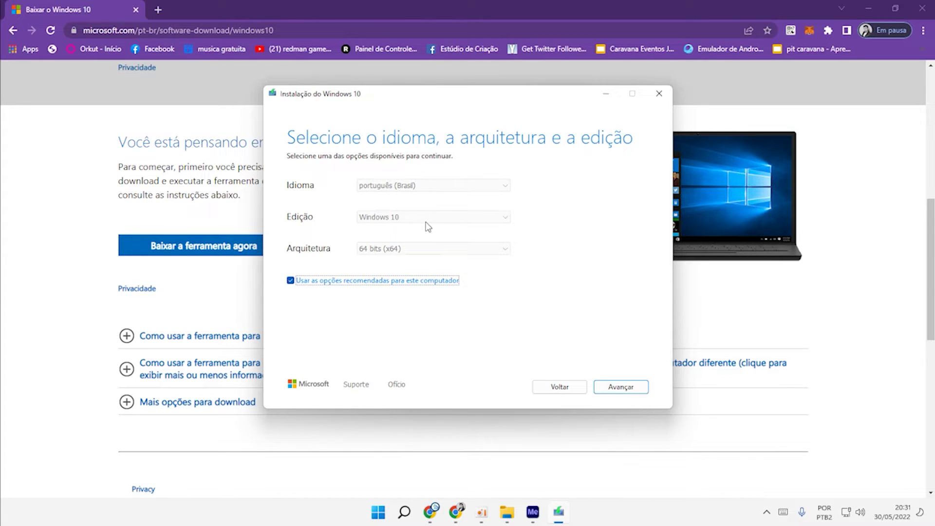
# Turn off the recommended options for this computer, set the architecture to 32 bits (x86), and continue the setup.
pyautogui.click(291, 281)
pyautogui.click(386, 247)
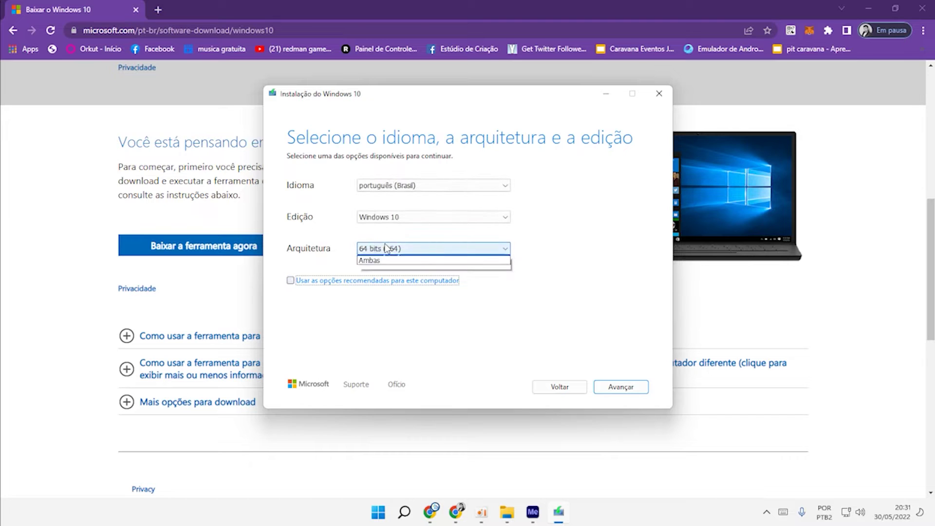
pyautogui.click(386, 249)
pyautogui.click(385, 250)
pyautogui.click(380, 259)
pyautogui.click(381, 251)
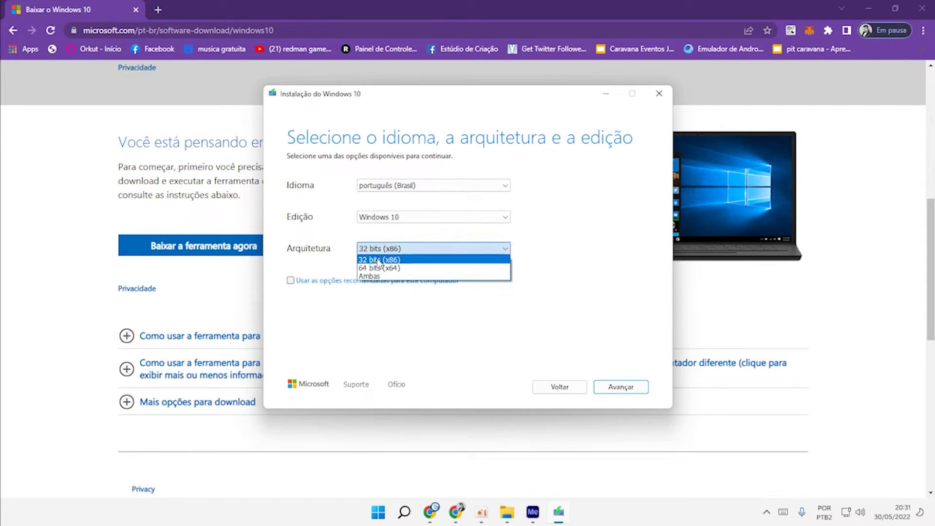
pyautogui.click(379, 261)
pyautogui.click(621, 387)
pyautogui.click(291, 216)
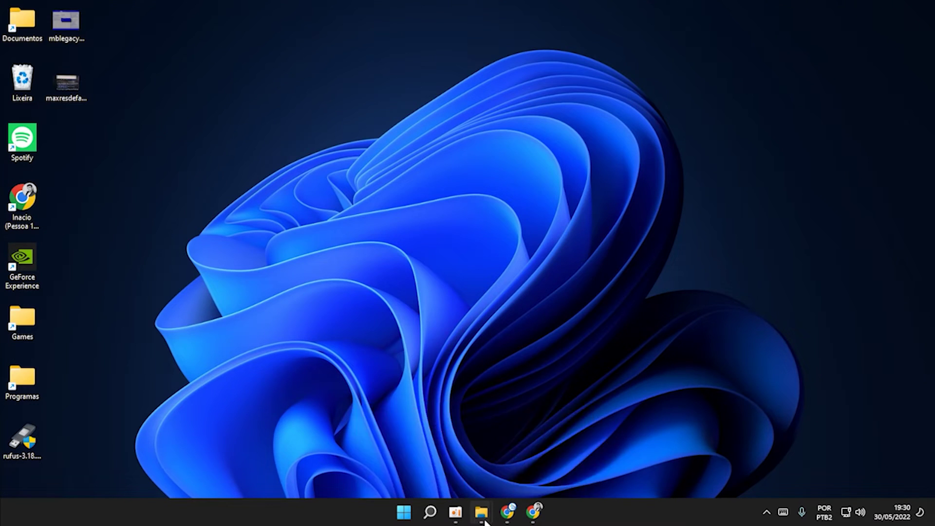
# Switch to the open windows 11 folder in File Explorer.
pyautogui.moveTo(481, 511)
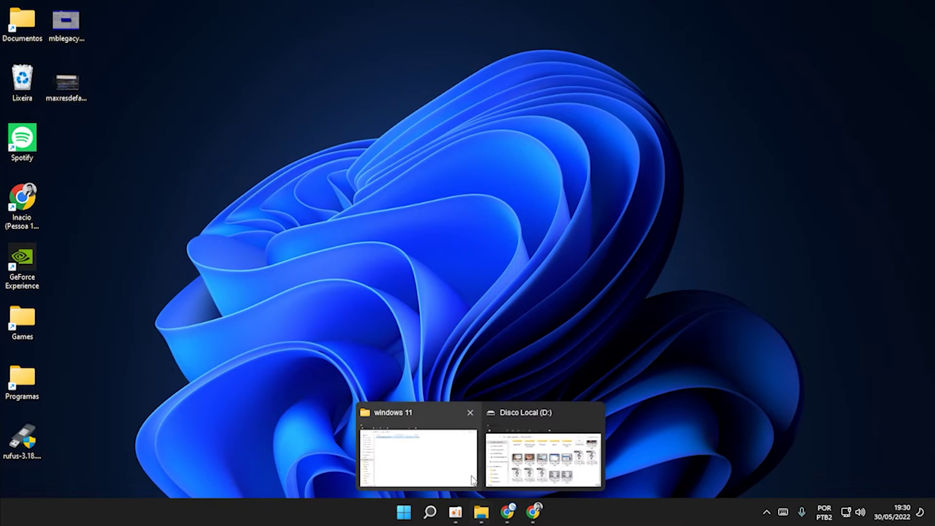
pyautogui.click(453, 460)
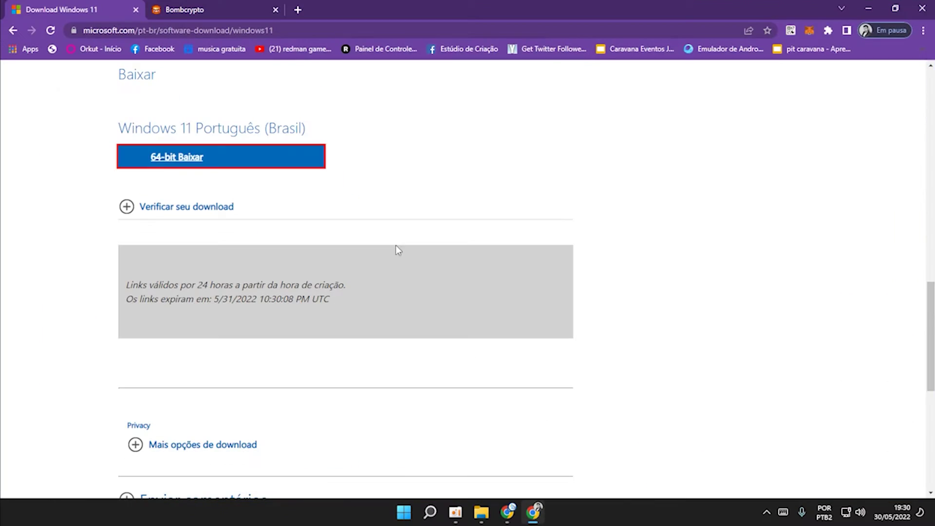
# In Chrome, search Google for "rufus" in a new tab.
pyautogui.click(297, 10)
pyautogui.click(368, 254)
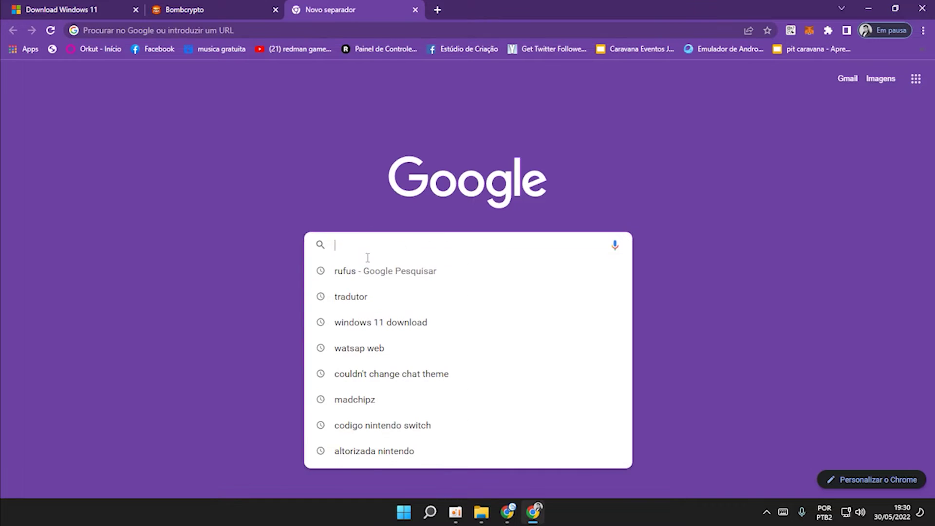
pyautogui.click(358, 272)
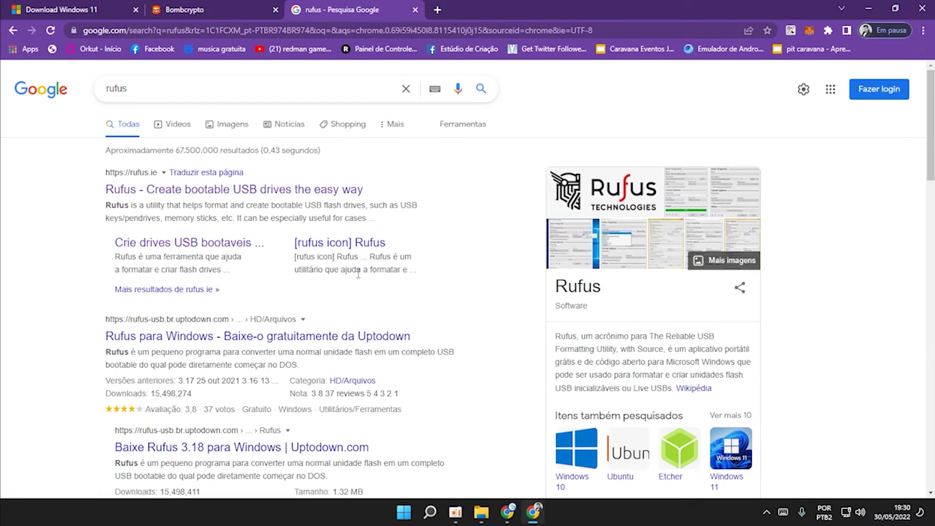
# Try to download Rufus 3.18 from the official Rufus website.
pyautogui.click(210, 191)
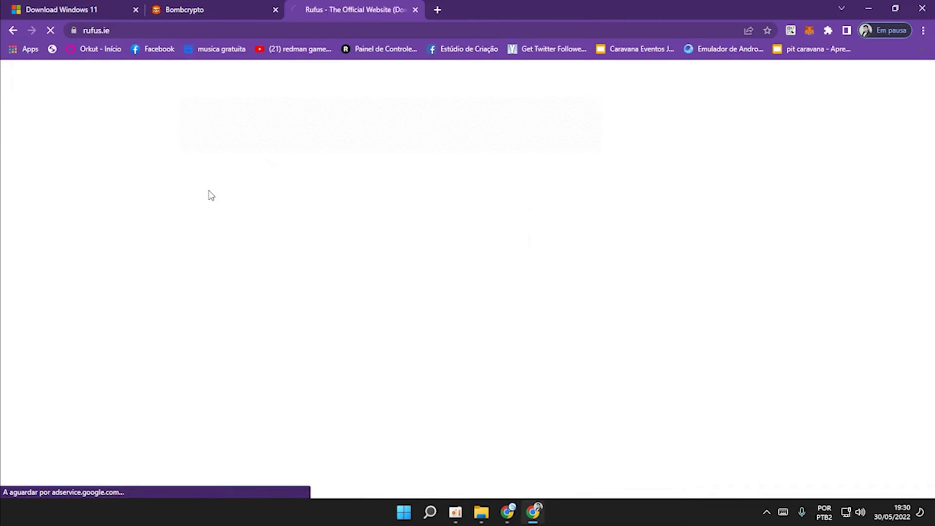
pyautogui.scroll(-5, 313, 344)
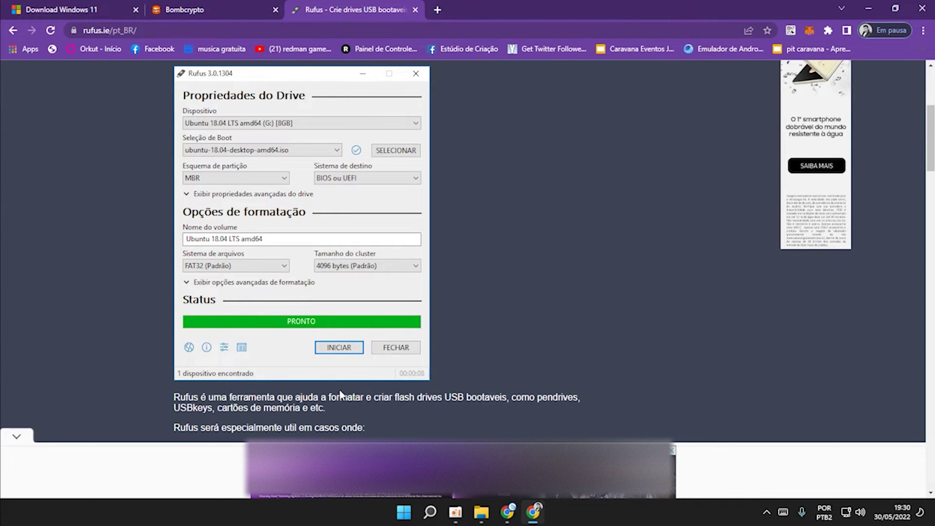
pyautogui.scroll(-7, 341, 394)
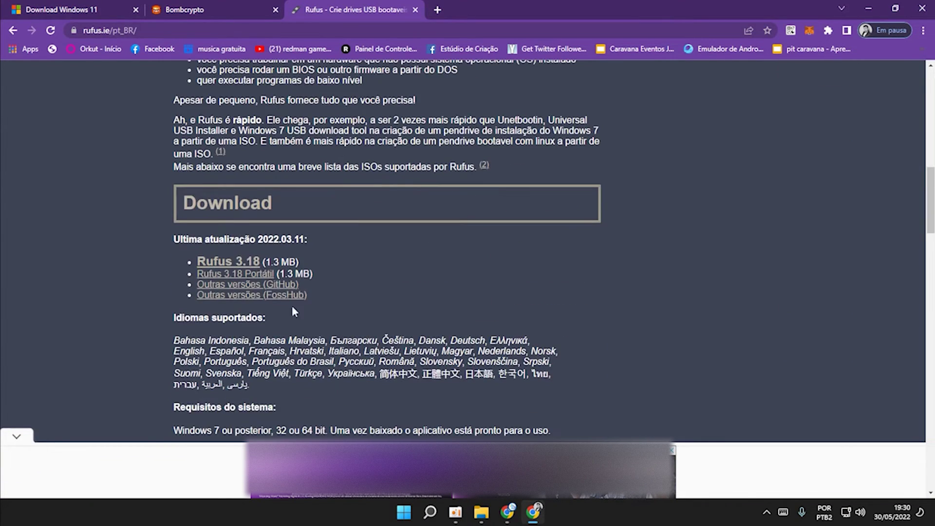
pyautogui.click(243, 263)
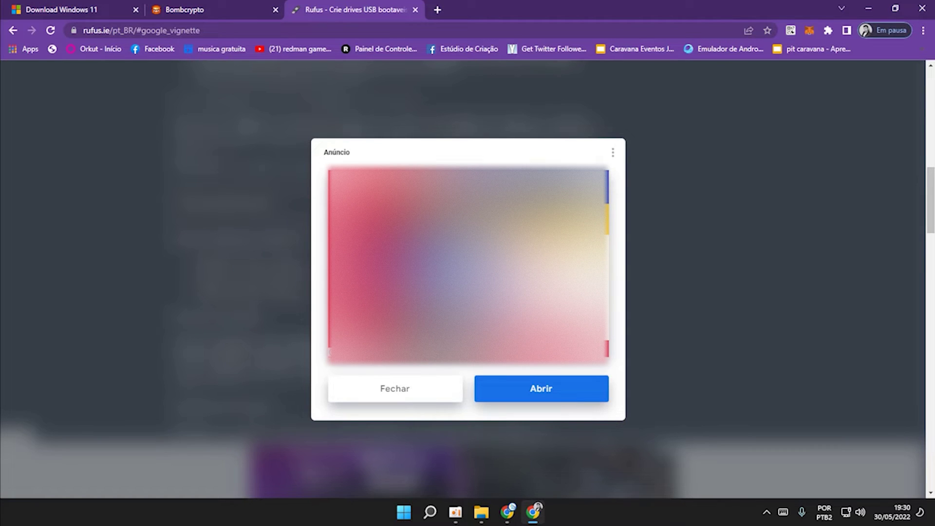
pyautogui.click(428, 392)
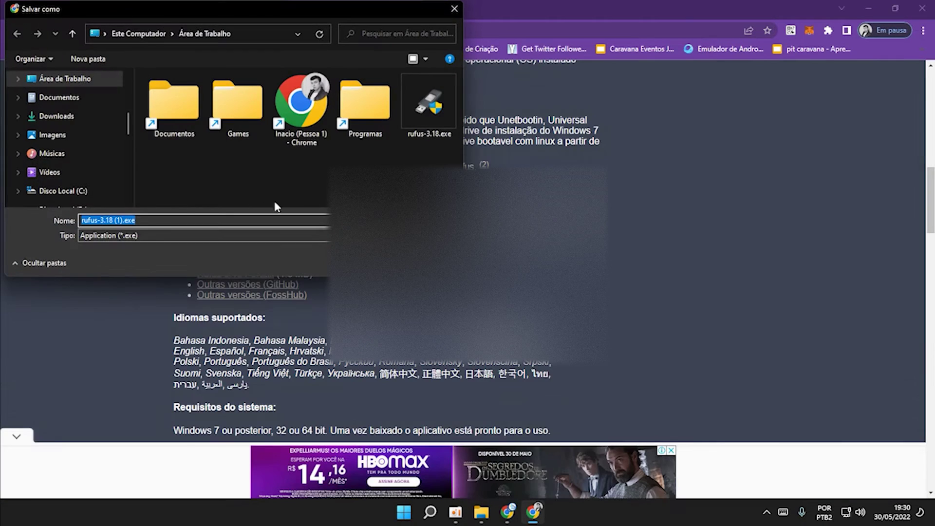
pyautogui.click(453, 9)
# Launch rufus-3.18.exe from the desktop and select the 16 GB drive CCCOMA_X64FRE_PT-BR_DV9 (H:) as the device.
pyautogui.click(868, 9)
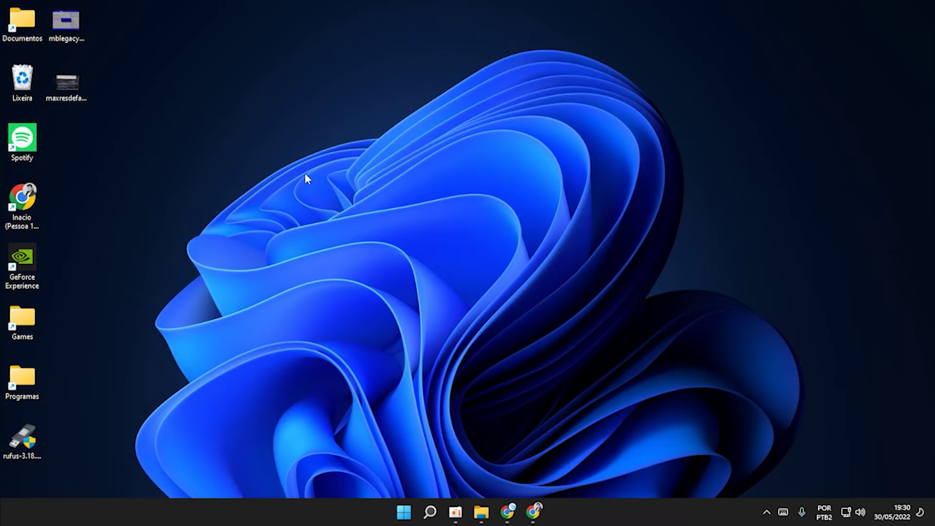
pyautogui.click(27, 444)
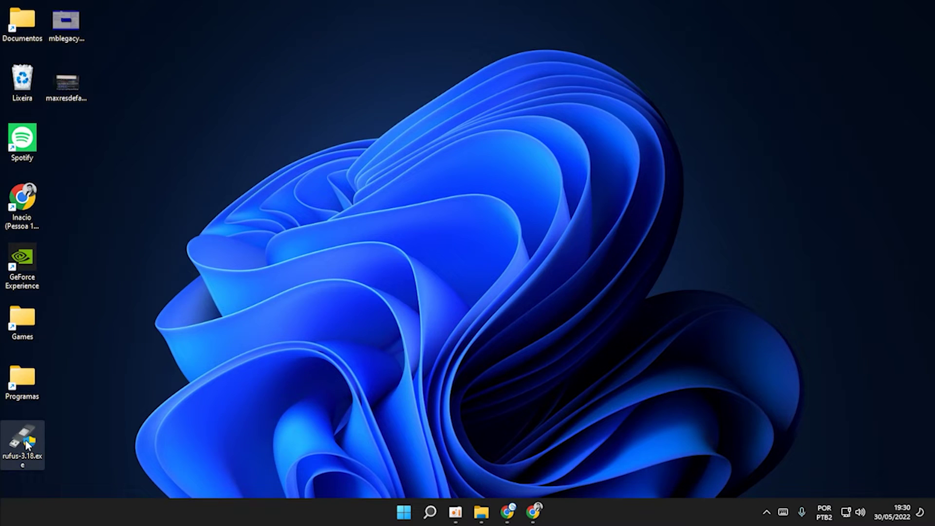
pyautogui.doubleClick(28, 444)
pyautogui.moveTo(483, 71); pyautogui.dragTo(458, 60)
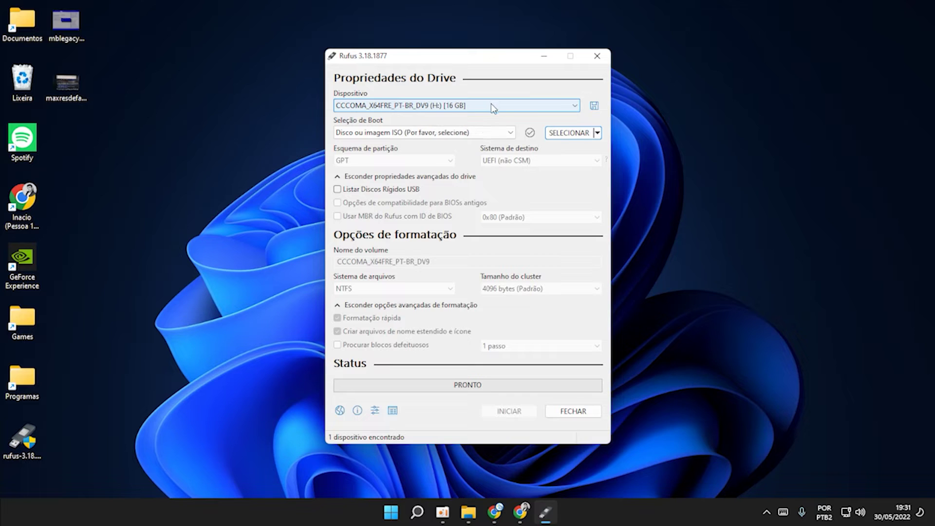
pyautogui.click(516, 109)
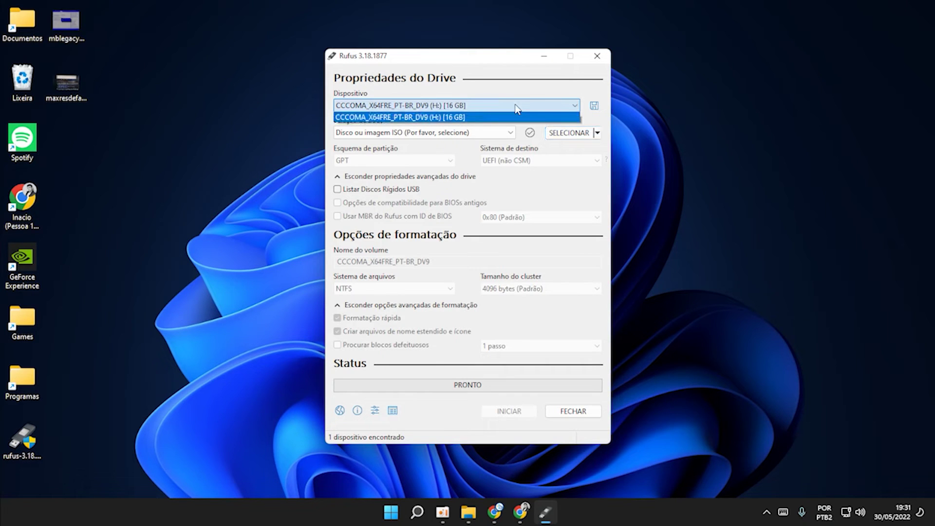
pyautogui.click(453, 118)
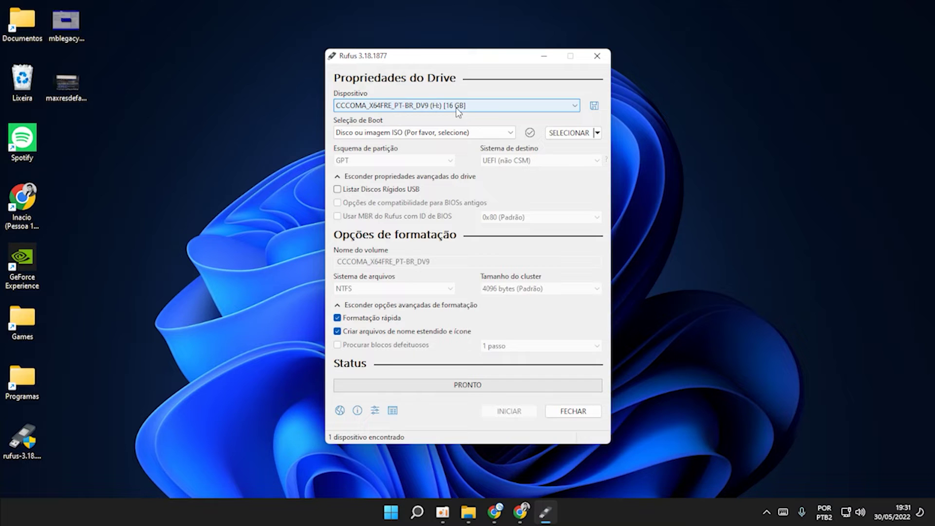
# Switch to the windows 11 folder in File Explorer and view the properties of Win11_BrazilianPortuguese_x64.iso.
pyautogui.click(468, 511)
pyautogui.click(458, 477)
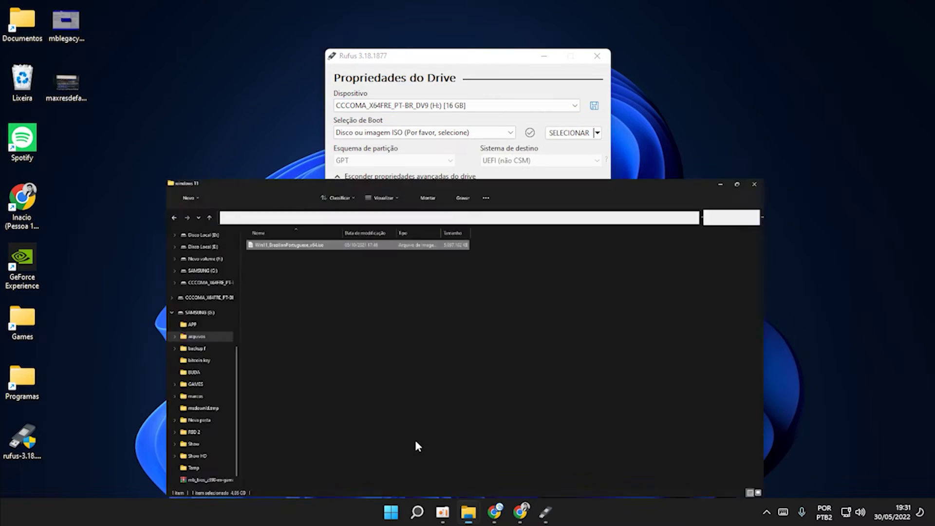
pyautogui.rightClick(215, 101)
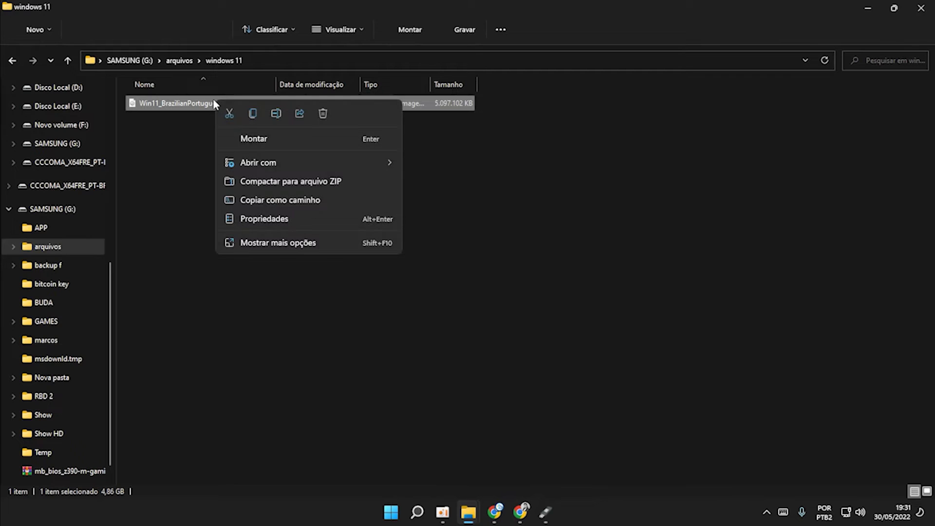
pyautogui.click(169, 133)
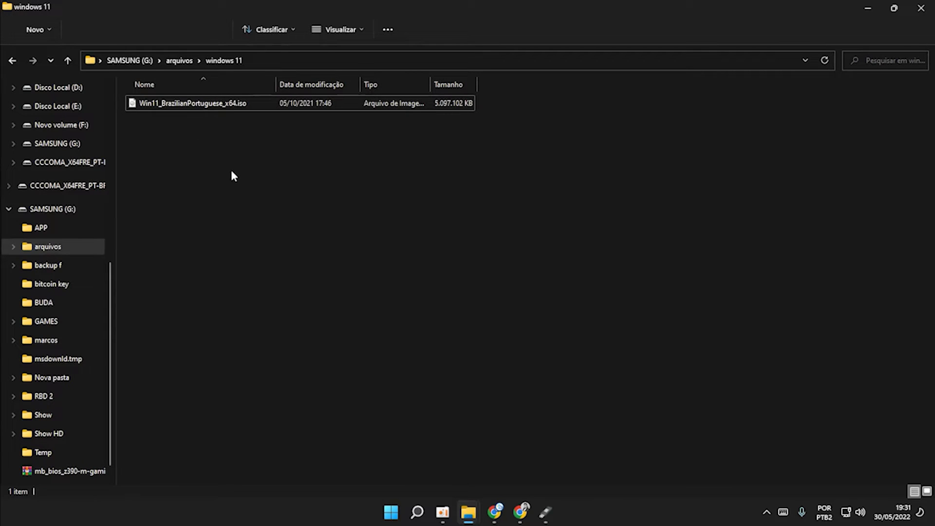
pyautogui.click(217, 105)
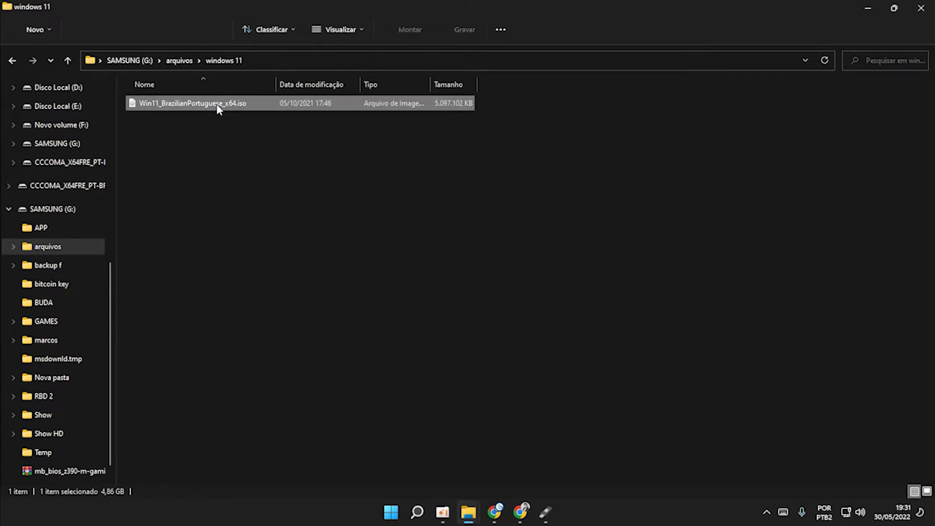
pyautogui.rightClick(218, 108)
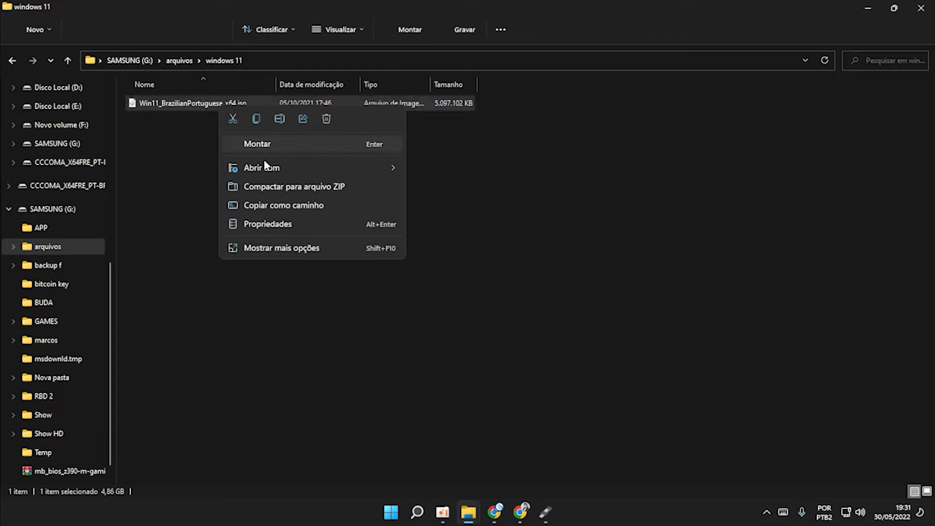
pyautogui.click(276, 225)
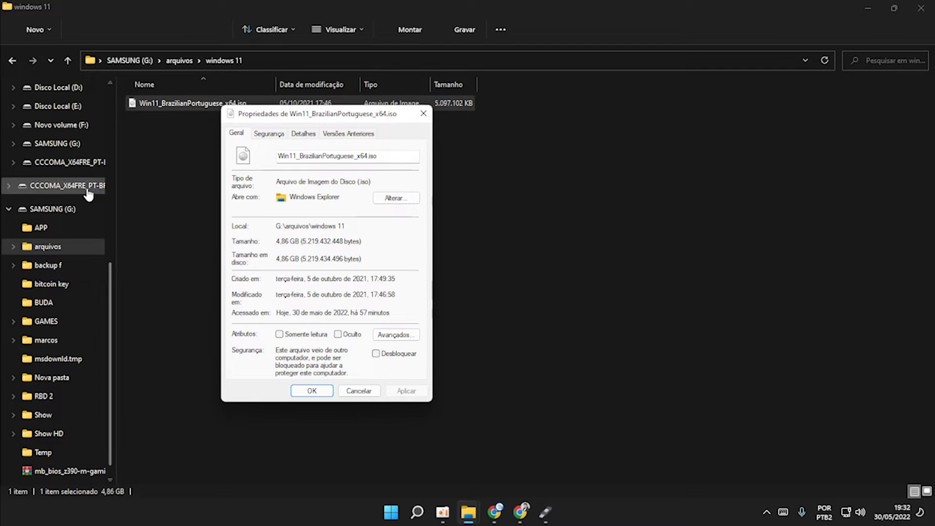
# Check the properties of the CCCOMA_X64FRE_PT-BR_DV9 USB drive, return to Rufus and close the ISO file's properties.
pyautogui.rightClick(47, 165)
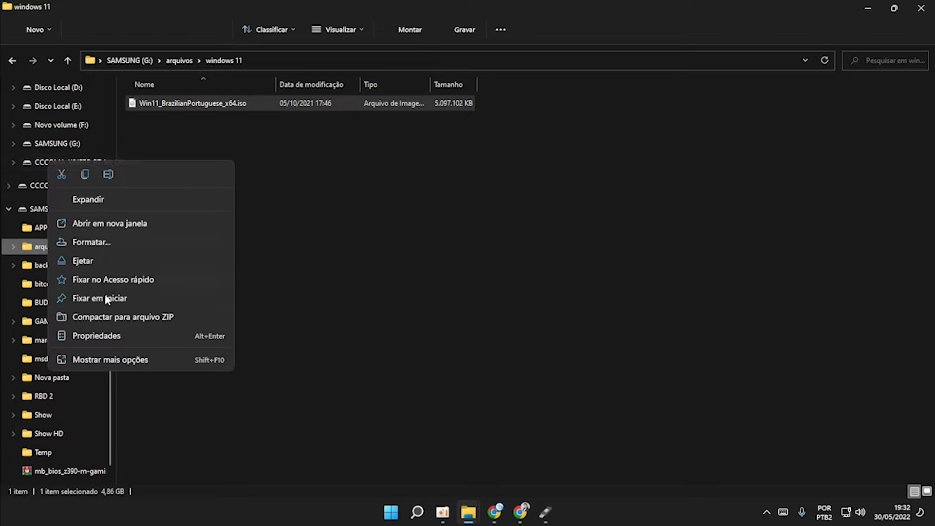
pyautogui.click(112, 337)
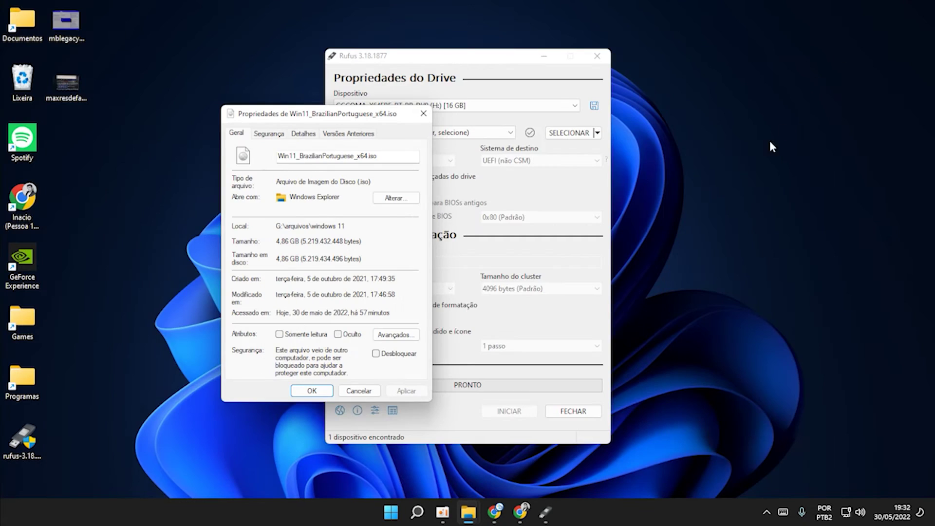
pyautogui.moveTo(548, 511)
pyautogui.click(424, 114)
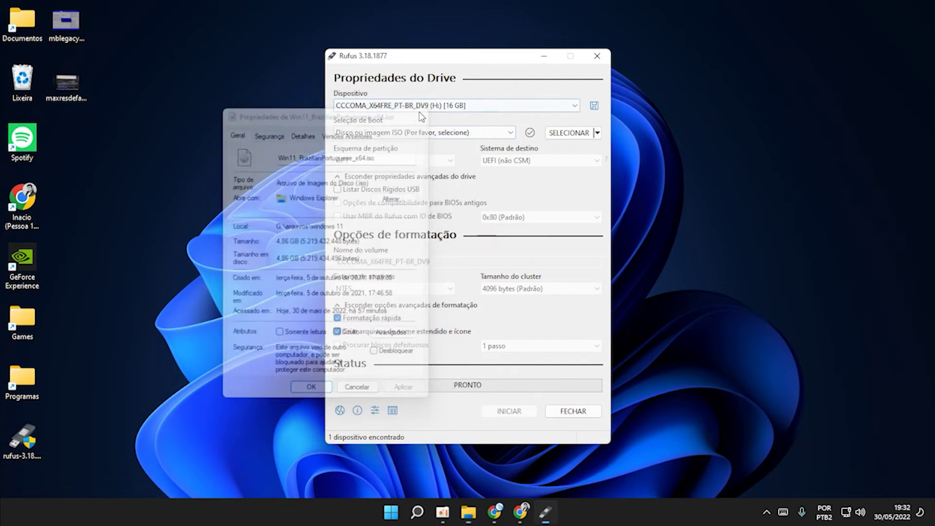
# Load Win11_BrazilianPortuguese_x64.iso as the boot image and set the partition scheme to MBR.
pyautogui.click(569, 132)
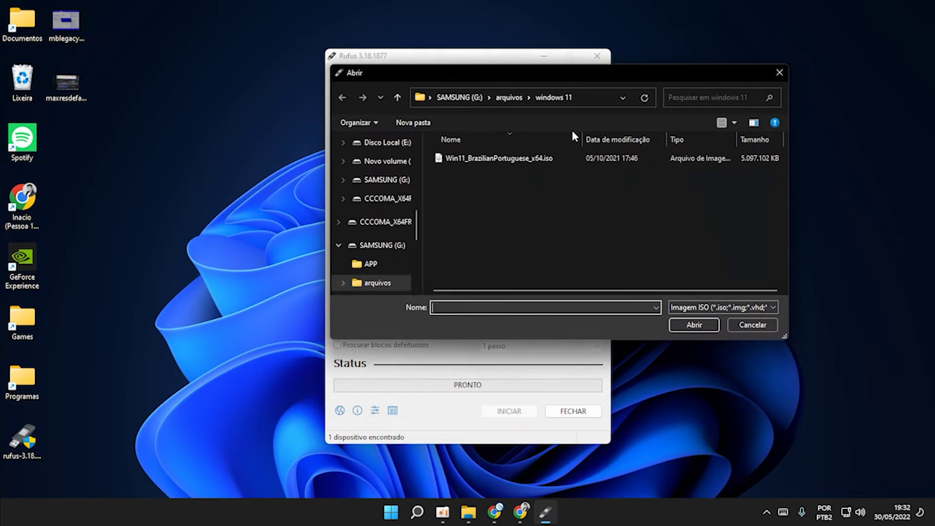
pyautogui.doubleClick(509, 159)
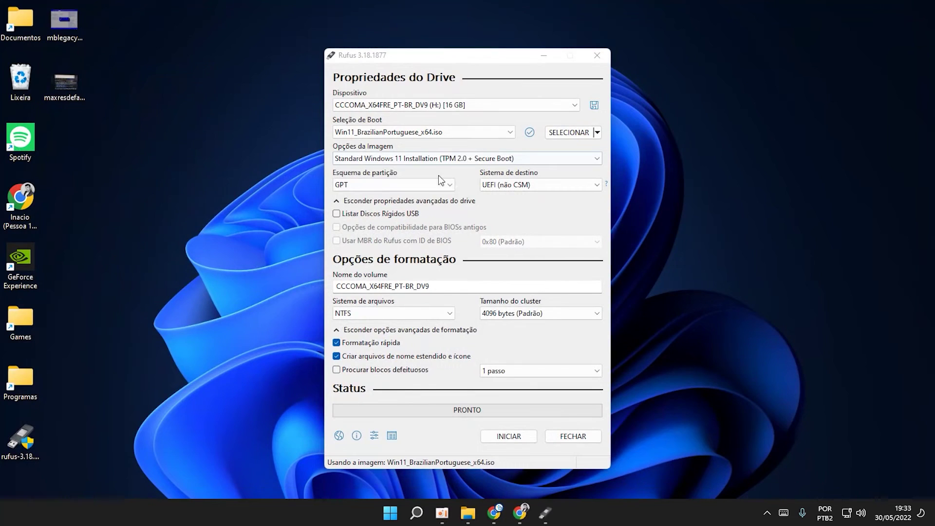
pyautogui.click(423, 185)
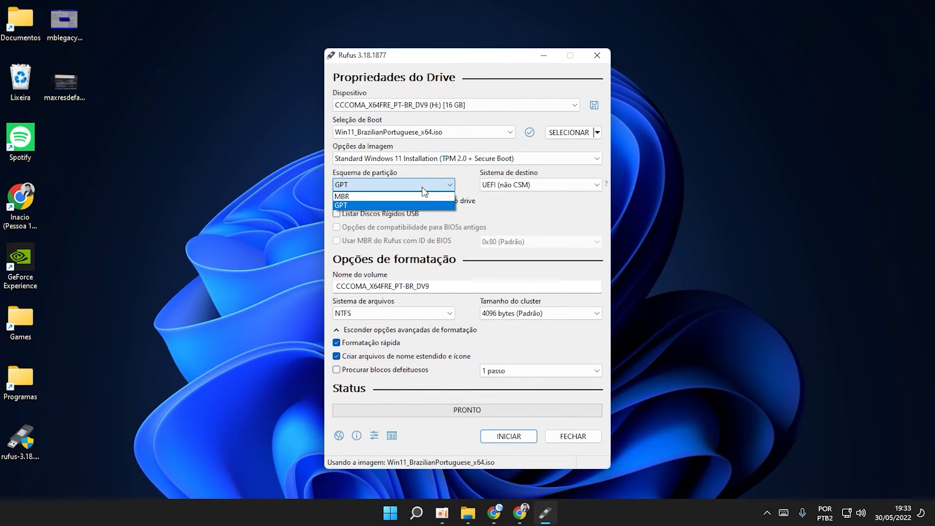
pyautogui.click(354, 197)
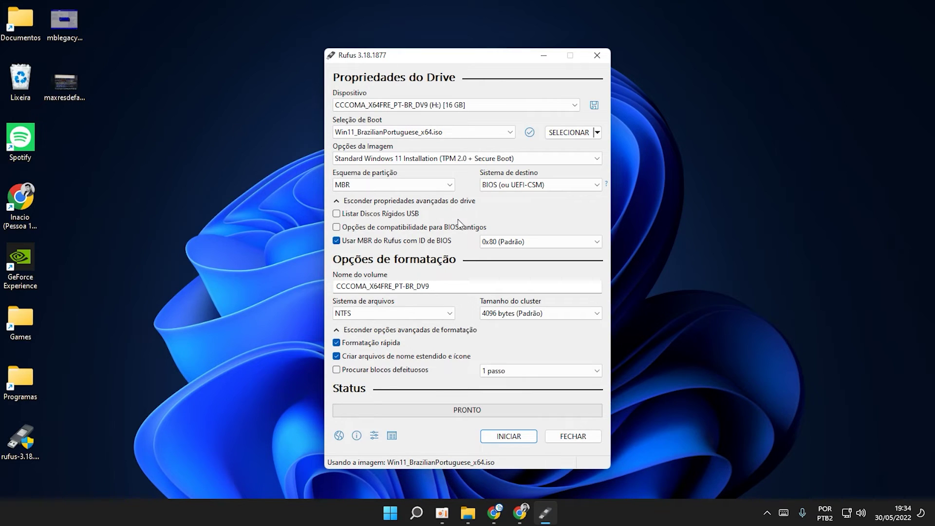
# Search Windows for "sis", open System Information and check the BIOS mode entry.
pyautogui.click(419, 517)
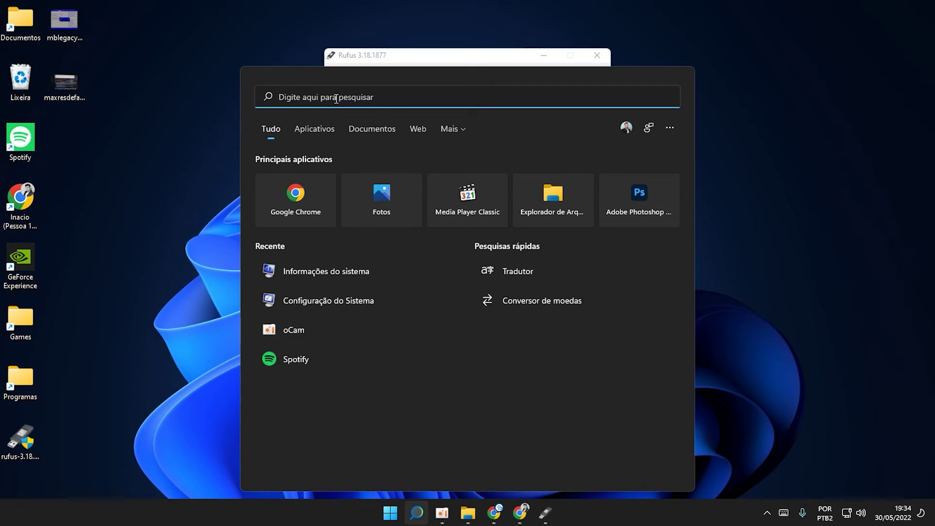
pyautogui.write('sis')
pyautogui.press('Return')
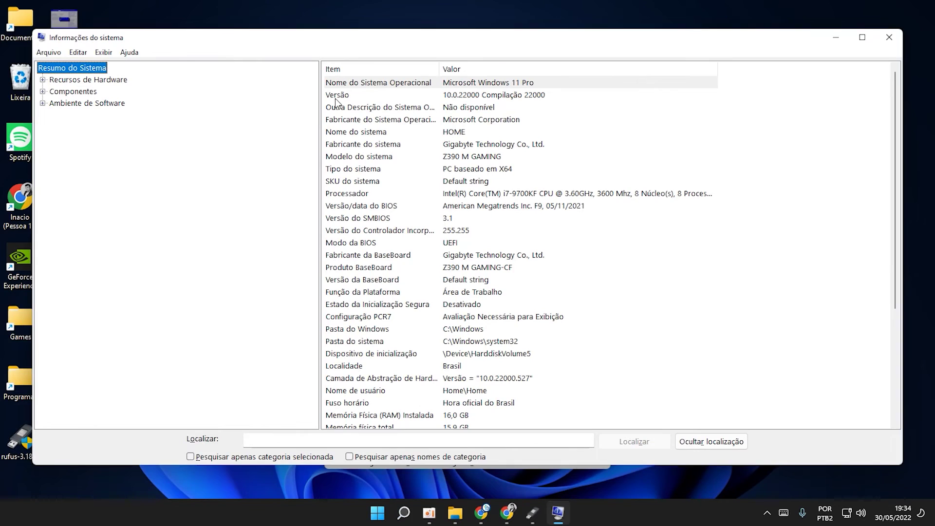
pyautogui.click(358, 247)
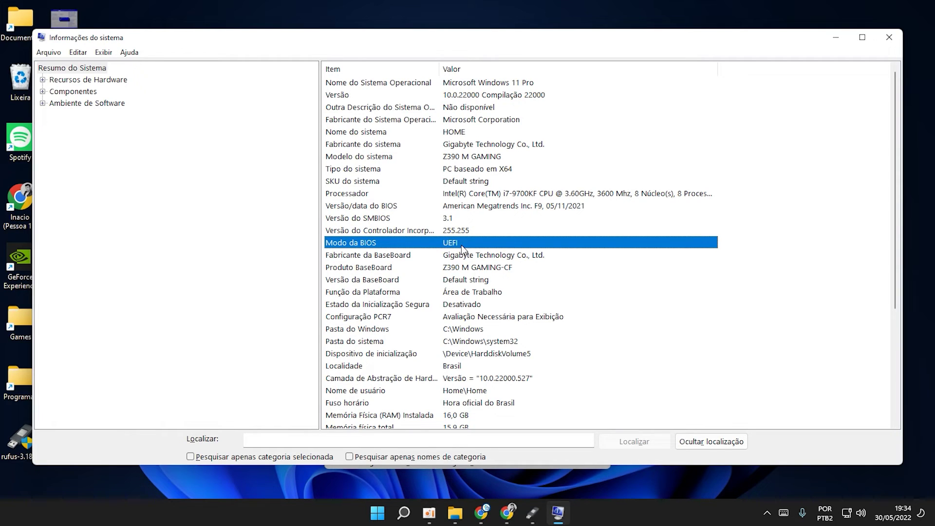
# Switch back to Rufus and set the partition scheme to GPT.
pyautogui.click(532, 513)
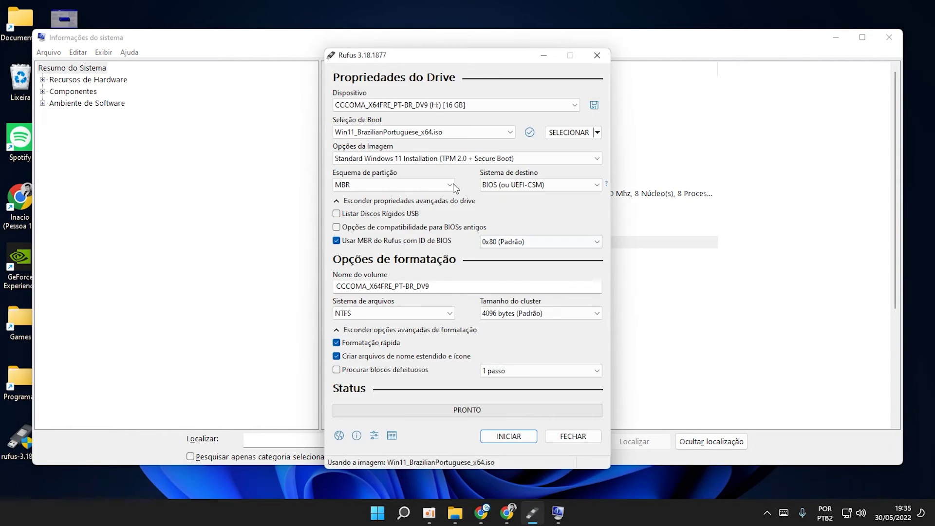
pyautogui.click(413, 185)
pyautogui.click(419, 205)
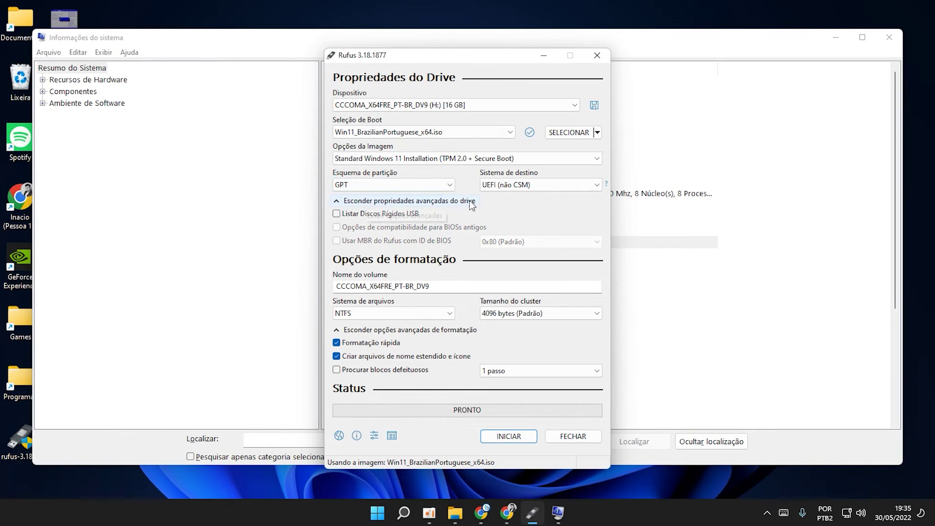
pyautogui.hotkey('alt', 'Tab')
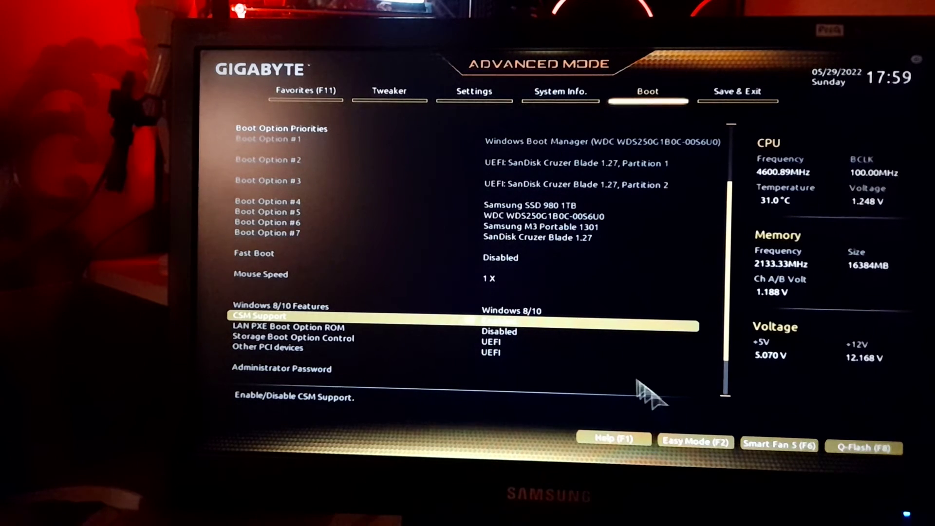
pyautogui.click(504, 326)
pyautogui.click(509, 331)
pyautogui.click(508, 331)
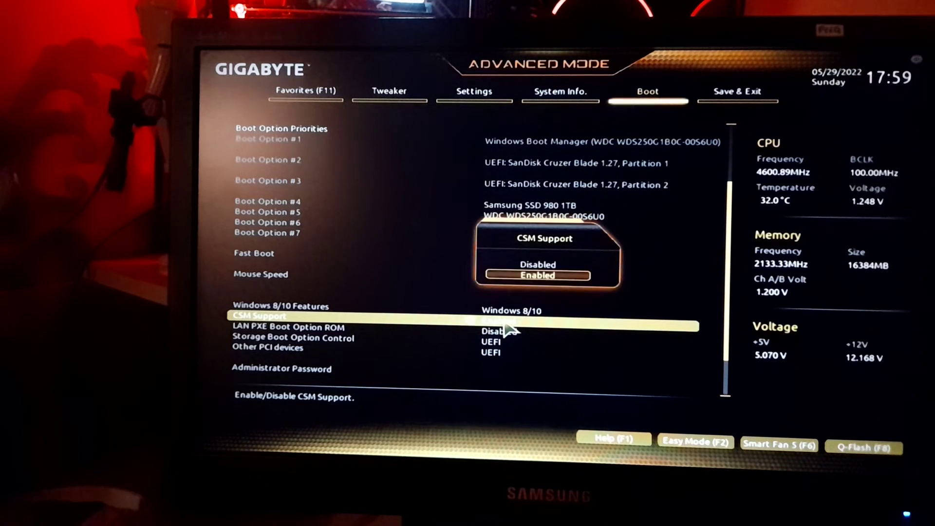
pyautogui.click(508, 331)
pyautogui.click(508, 330)
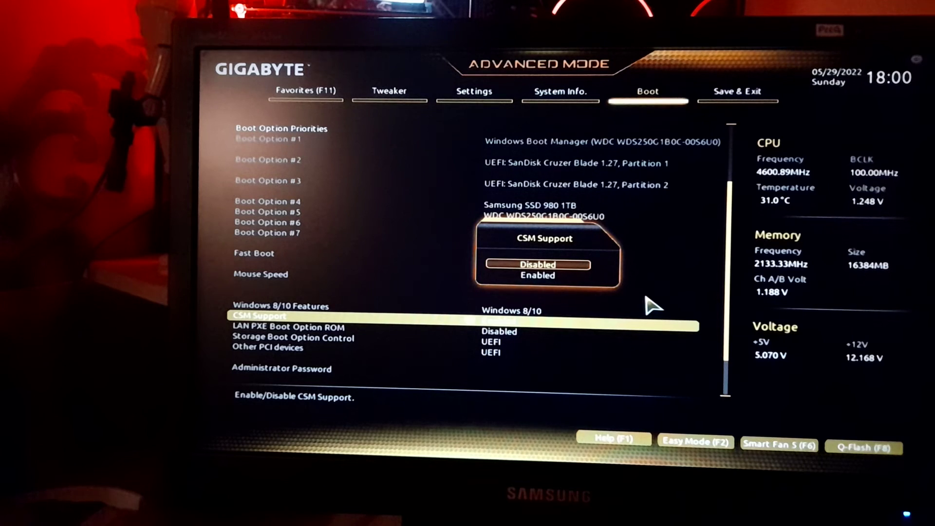
pyautogui.click(562, 265)
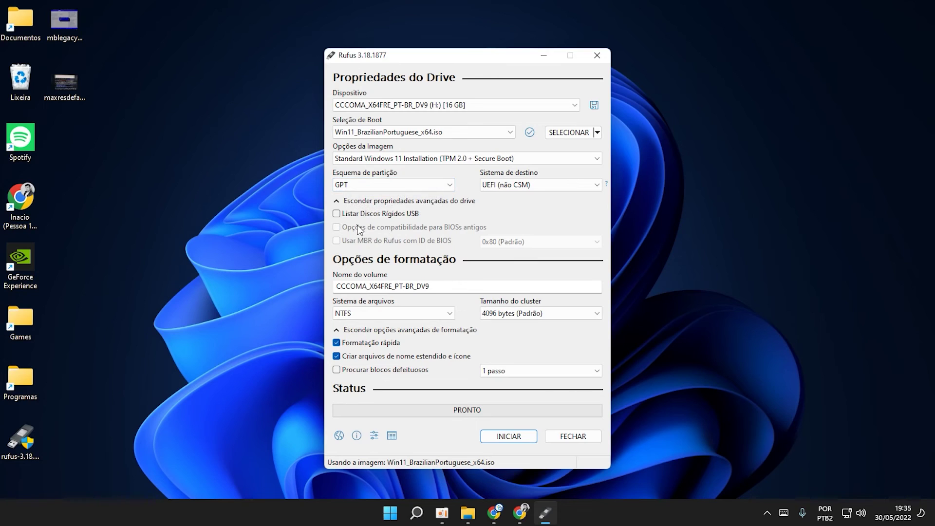
# Collapse and expand the advanced drive properties, and switch the partition scheme to MBR and back to GPT.
pyautogui.click(336, 202)
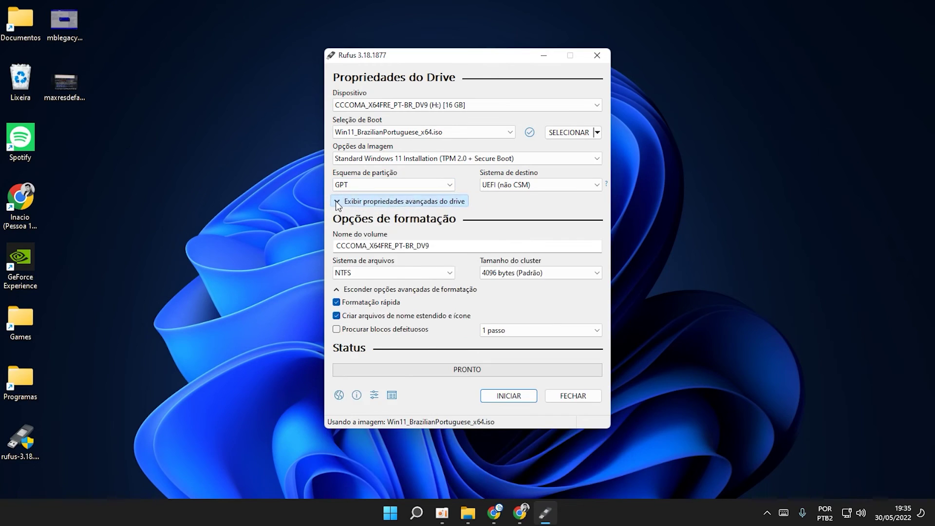
pyautogui.click(336, 201)
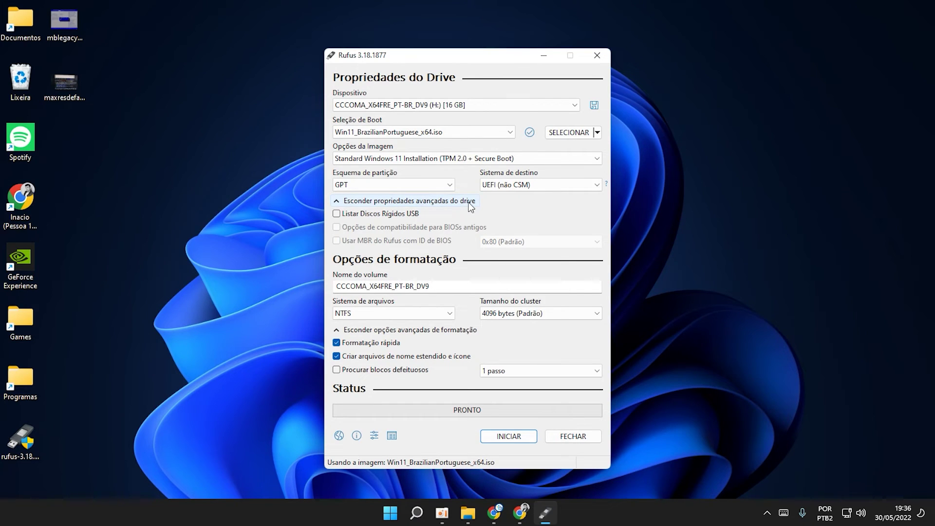
pyautogui.click(418, 182)
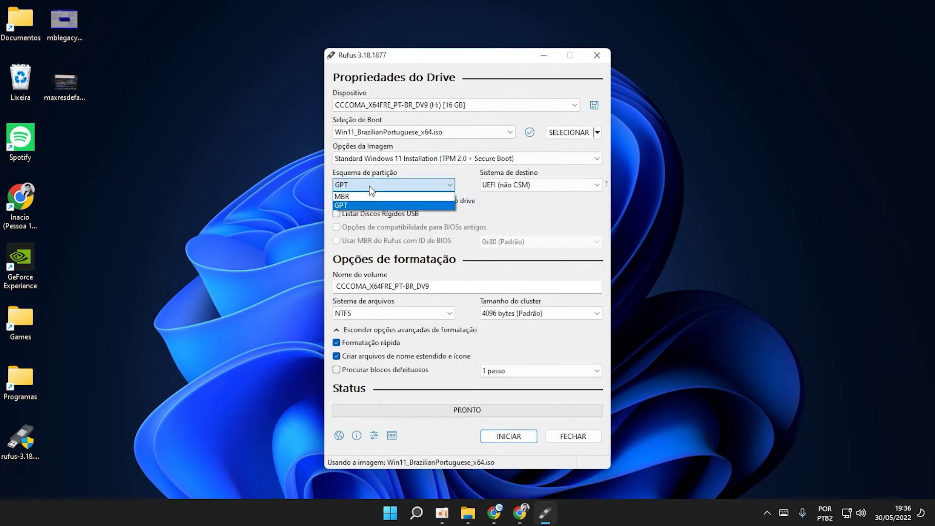
pyautogui.click(351, 197)
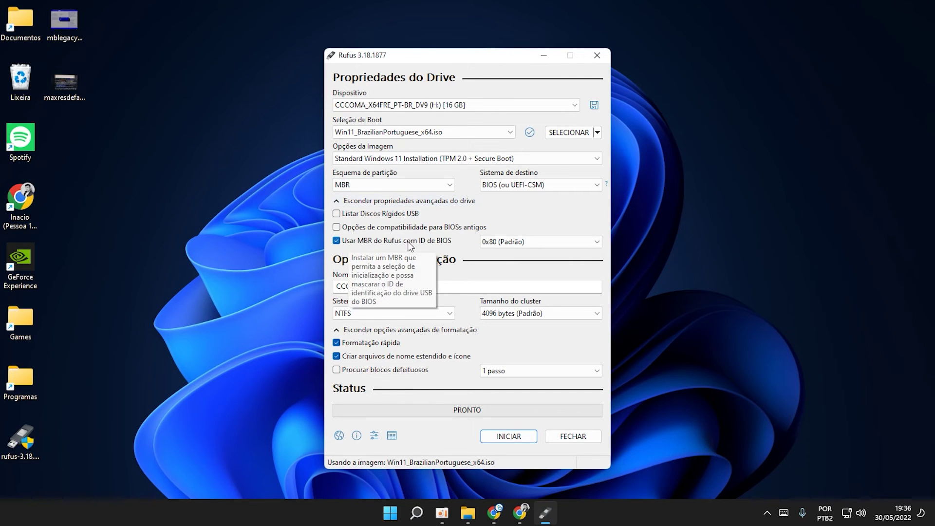
pyautogui.click(393, 185)
pyautogui.click(366, 205)
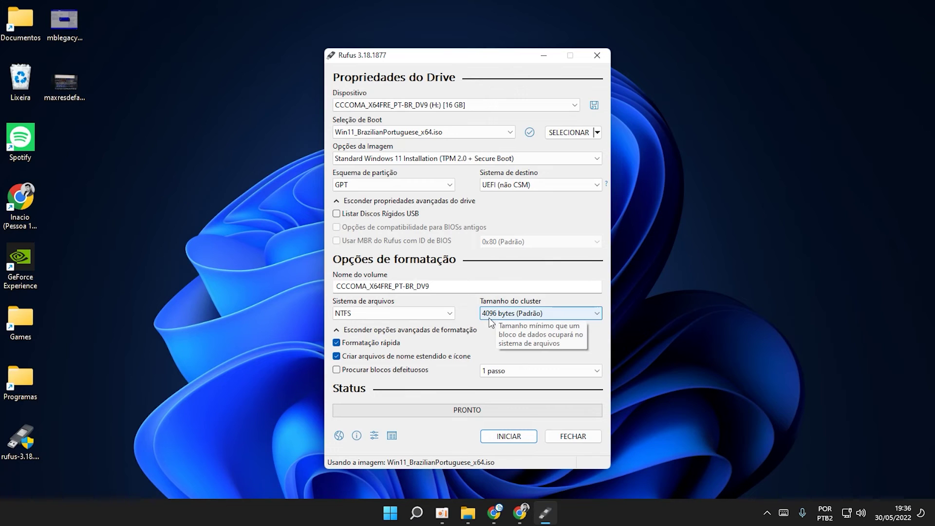
# Keep quick format enabled, start writing the Windows 11 image to the 16 GB USB drive and accept erasing all its data.
pyautogui.click(346, 346)
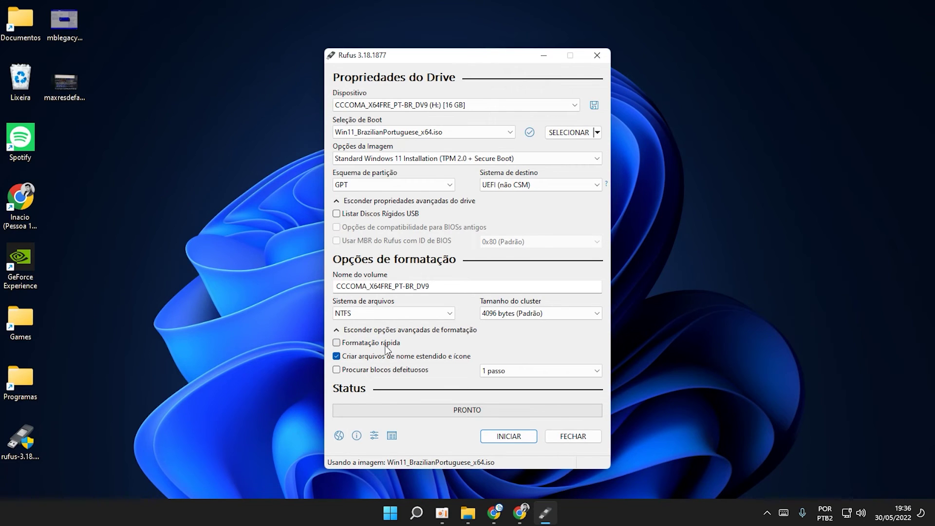
pyautogui.click(337, 343)
pyautogui.click(505, 436)
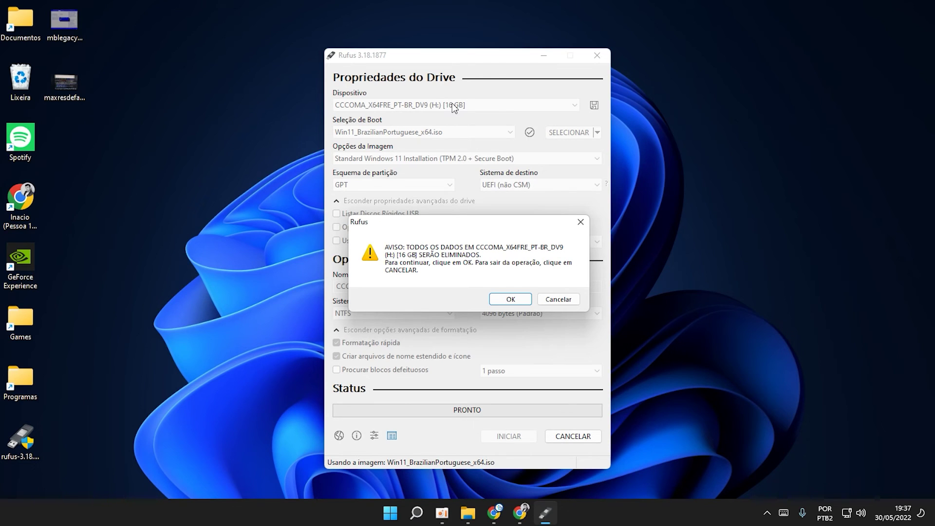
pyautogui.click(511, 299)
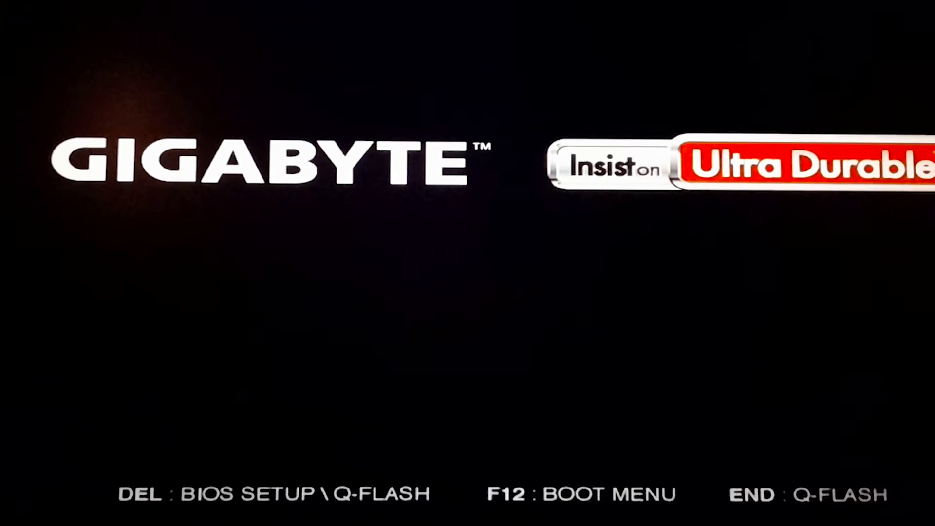
# Open the boot menu at computer startup and boot from UEFI: SanDisk Cruzer Blade 1.27, Partition 1.
pyautogui.press('F12')
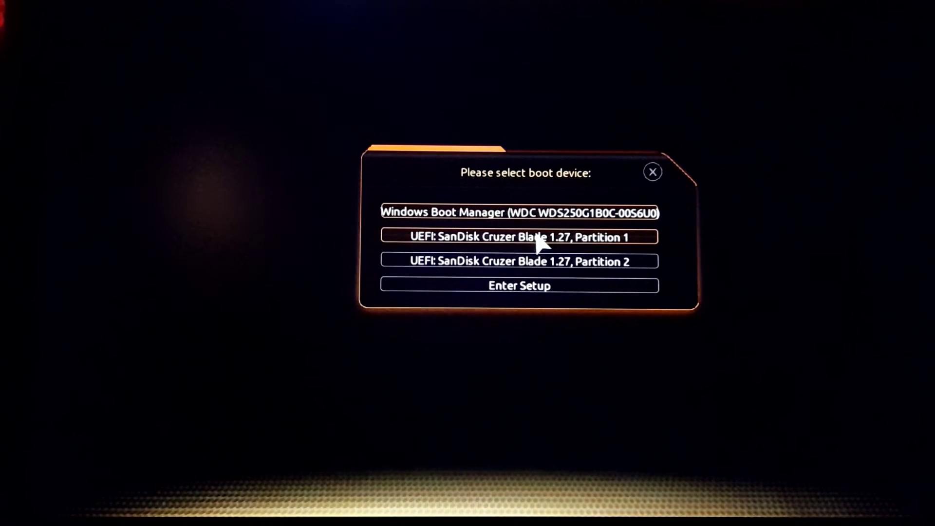
pyautogui.click(484, 235)
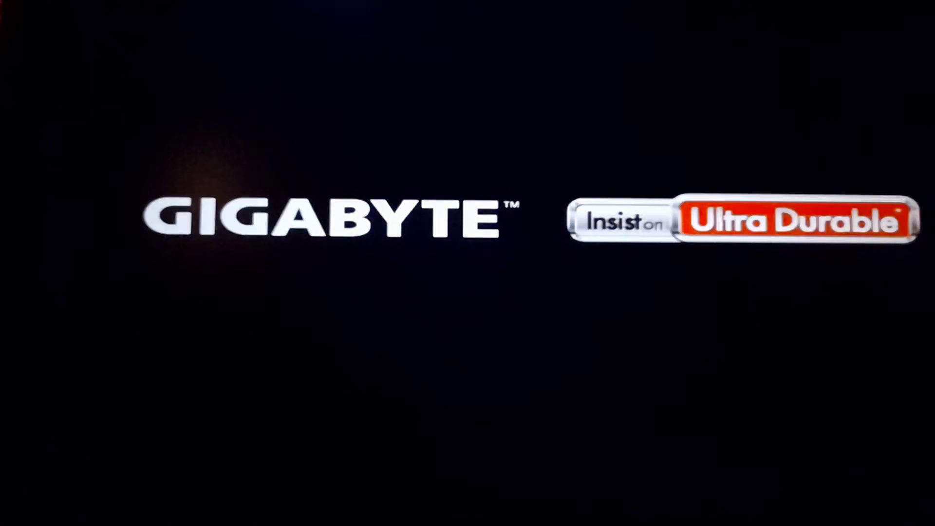